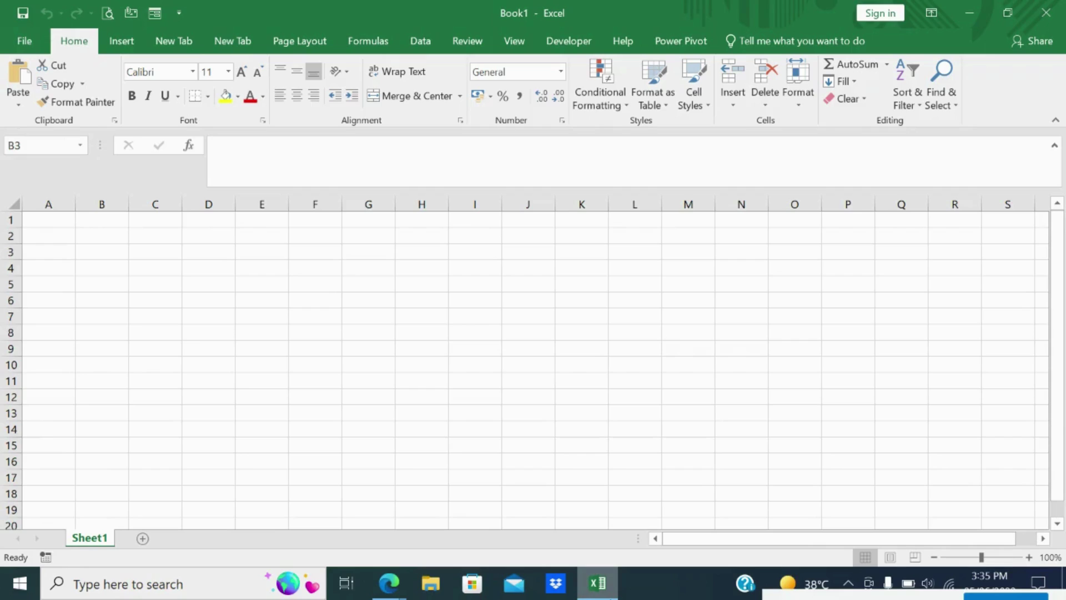
Examine the command groups the ribbon offers, from file management and inserting through page layout, formulas, data, review and view to Power Pivot.
left_click(180, 279)
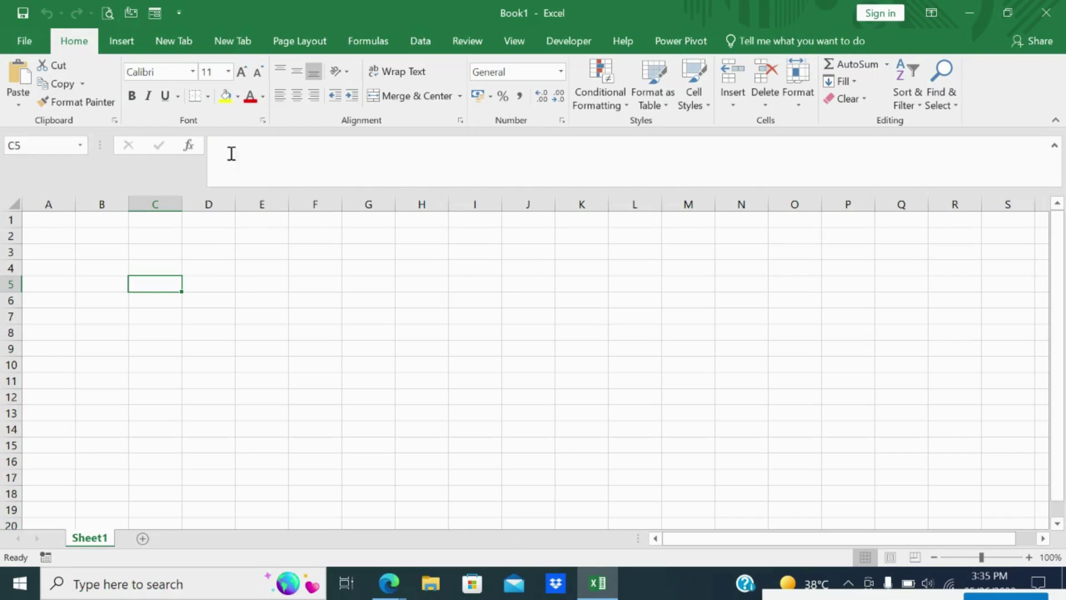
left_click(28, 41)
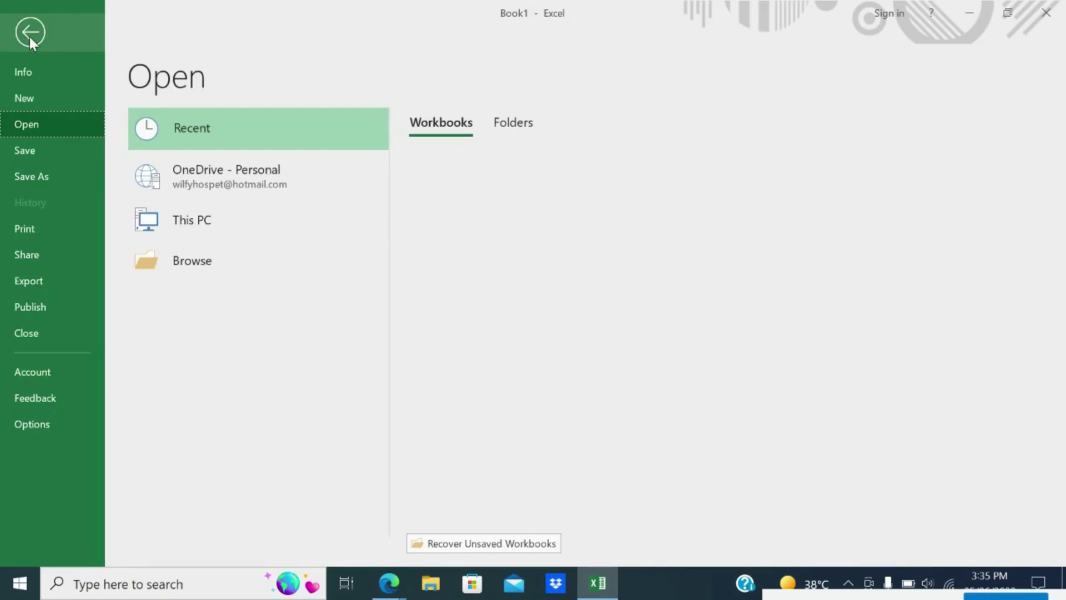
left_click(29, 36)
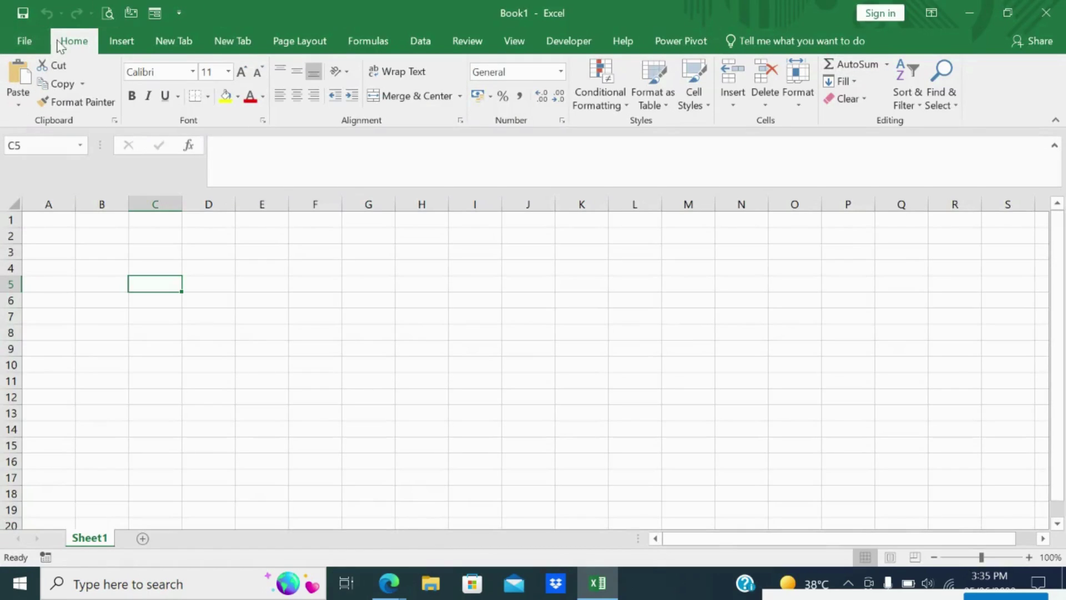
left_click(126, 47)
left_click(170, 47)
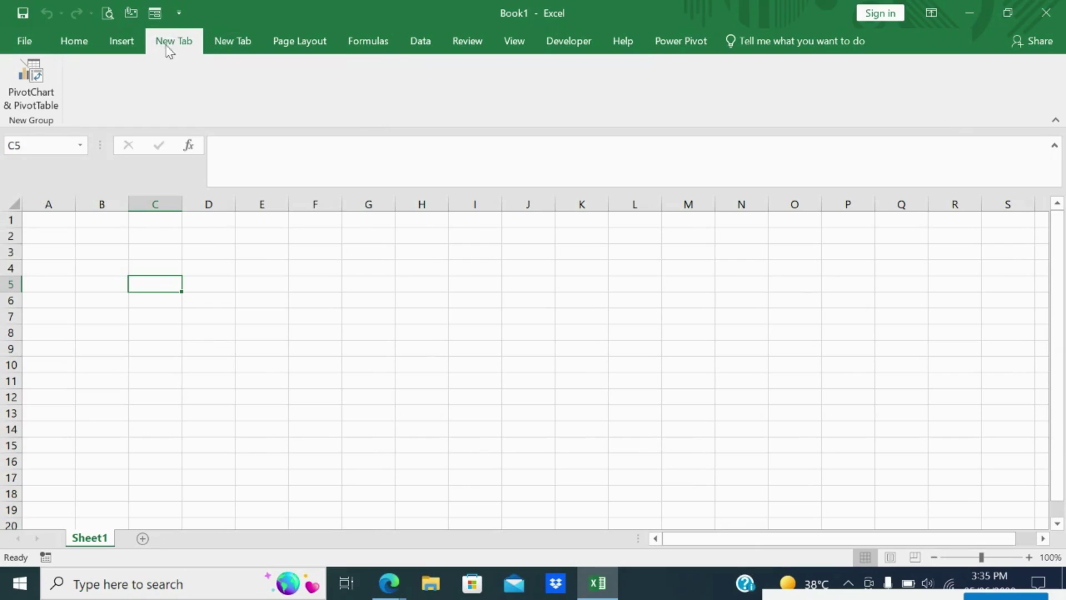
left_click(223, 41)
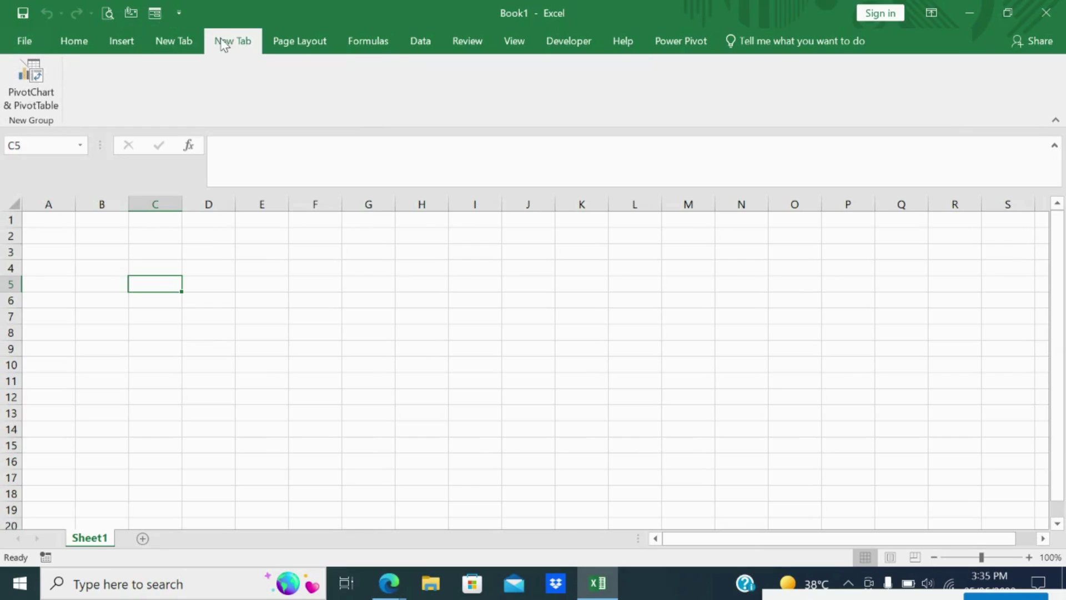
left_click(302, 44)
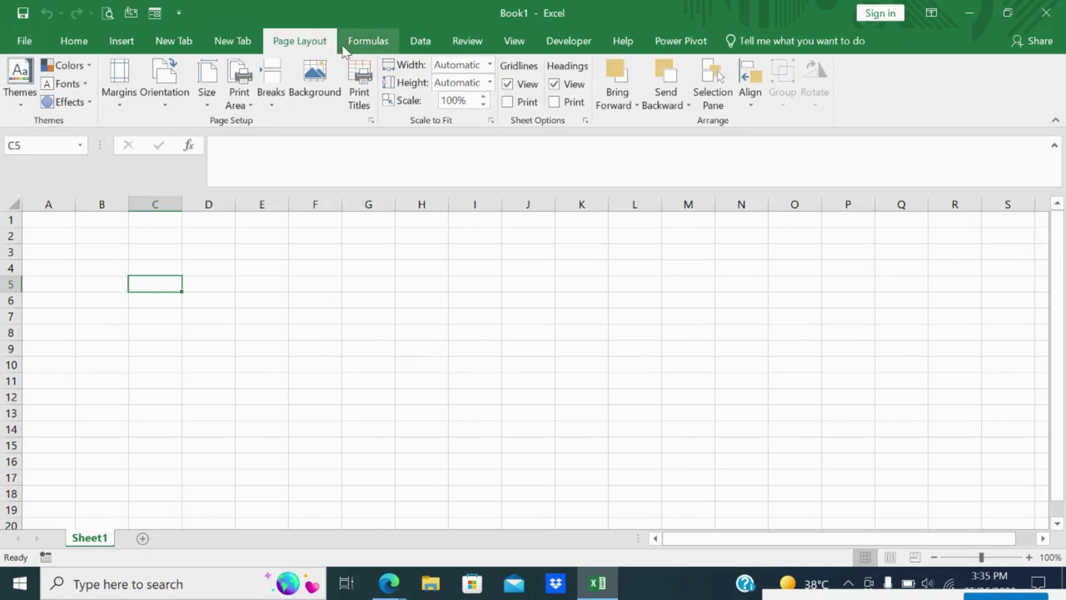
left_click(366, 43)
left_click(436, 44)
left_click(465, 46)
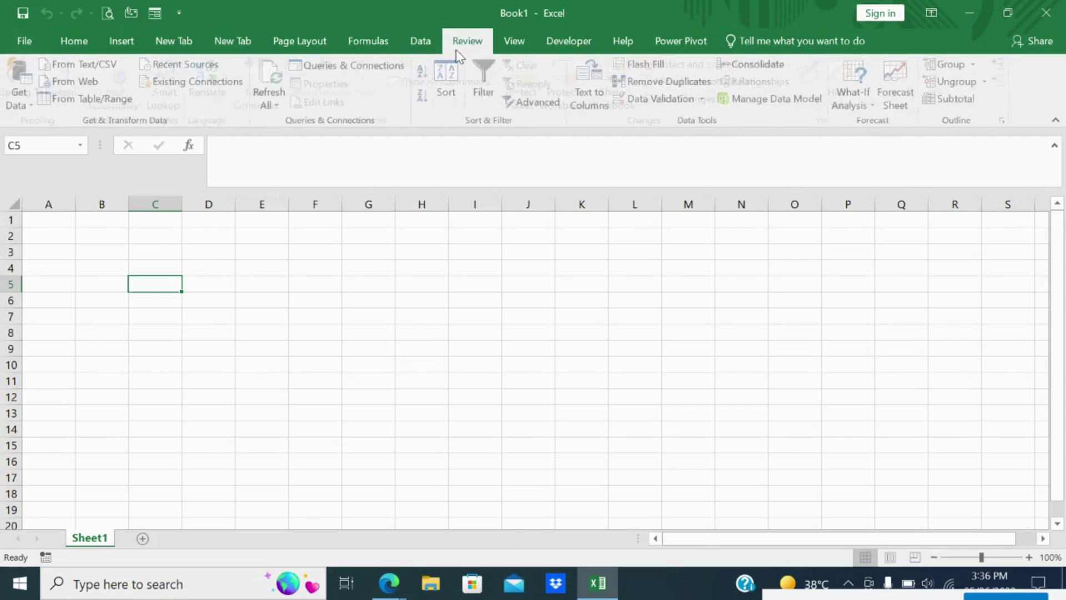
left_click(513, 41)
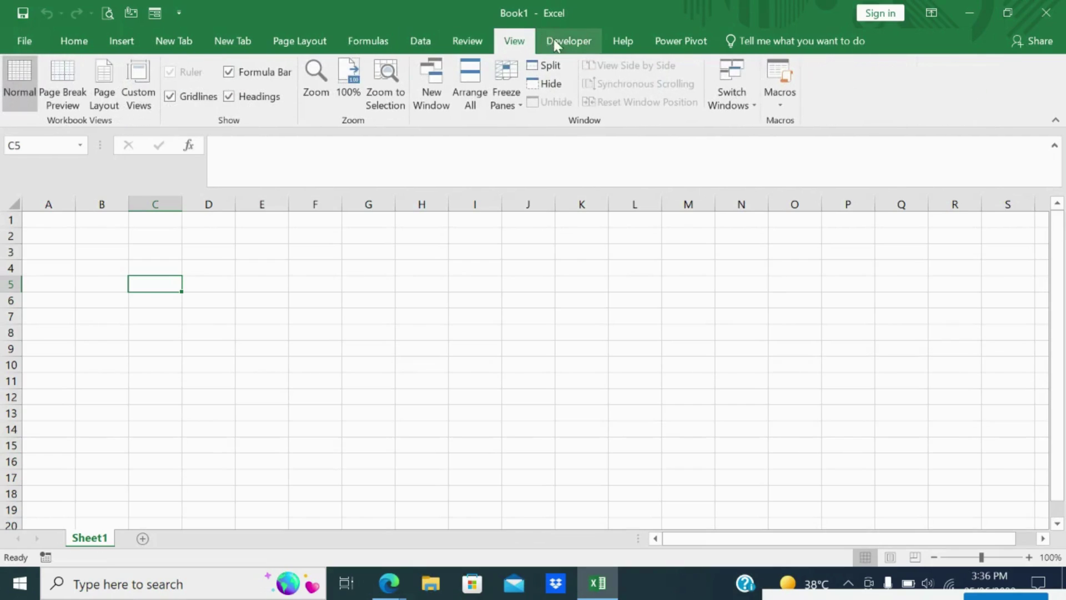
left_click(564, 41)
left_click(616, 41)
left_click(673, 46)
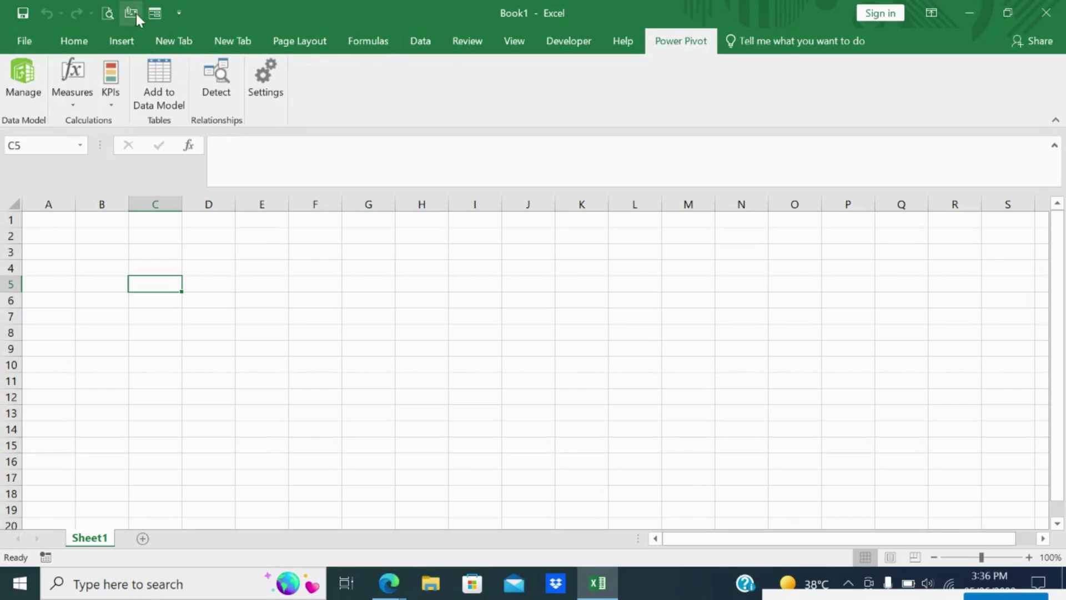
left_click(72, 43)
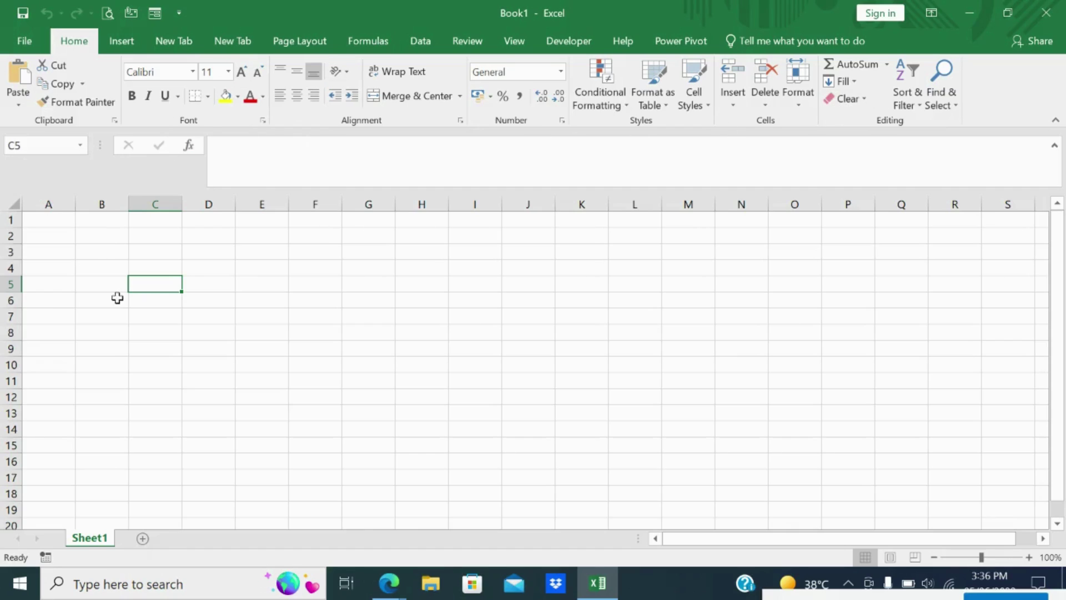
Enter the text RenwilEducate in cell B3 and autofit the width of column B.
left_click(104, 247)
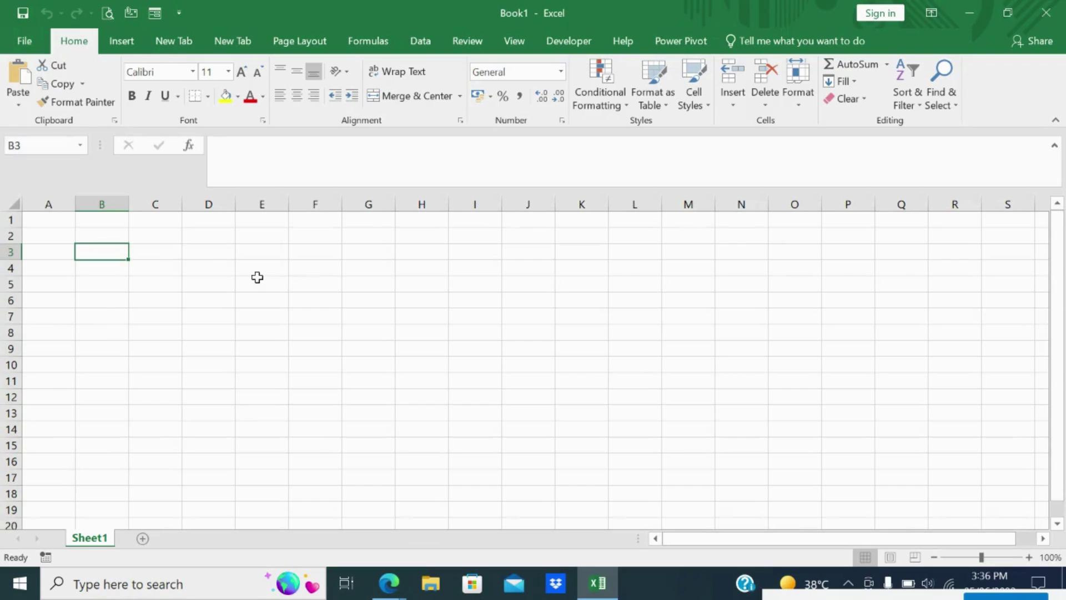
type("Re")
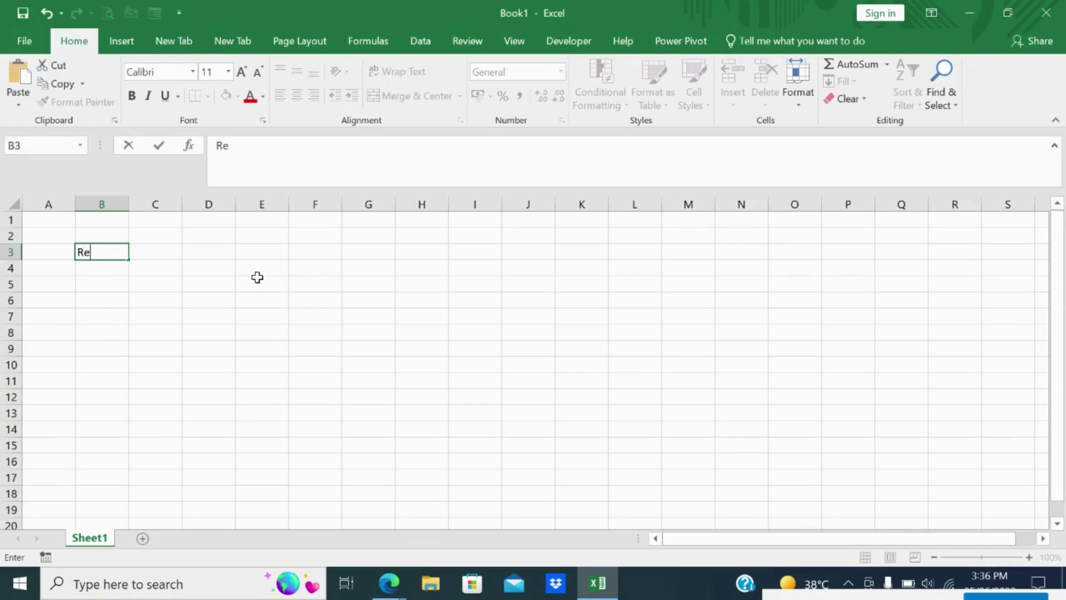
type("nwilEducate")
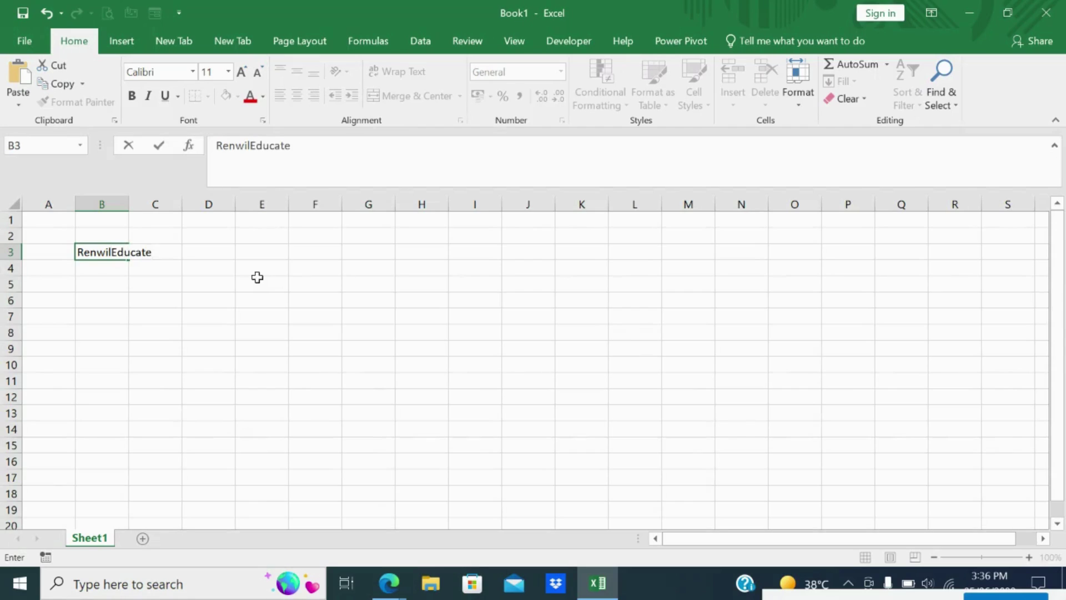
left_click(258, 280)
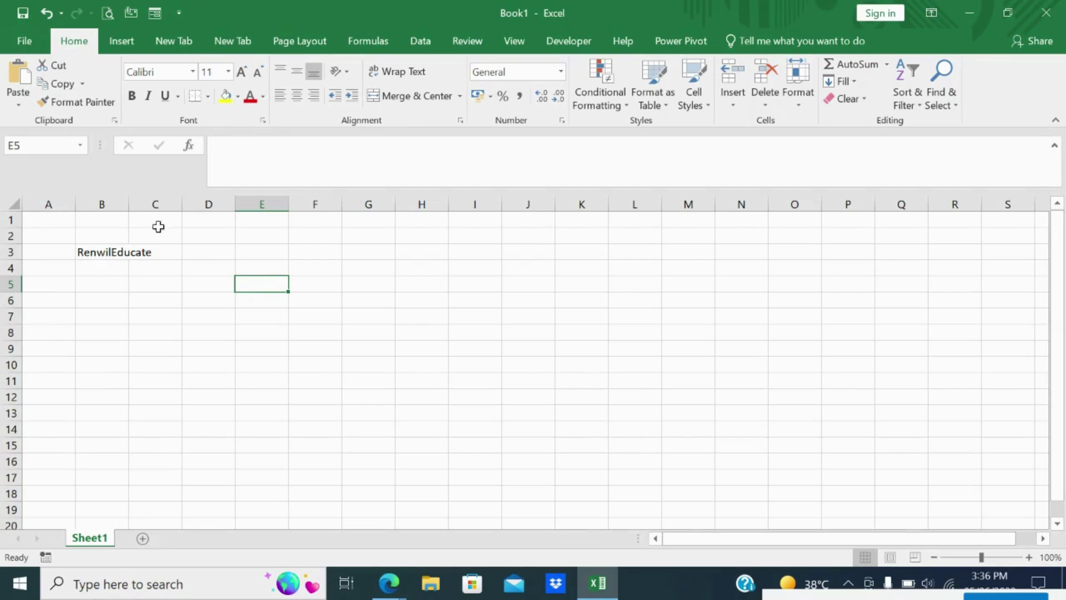
double_click(125, 201)
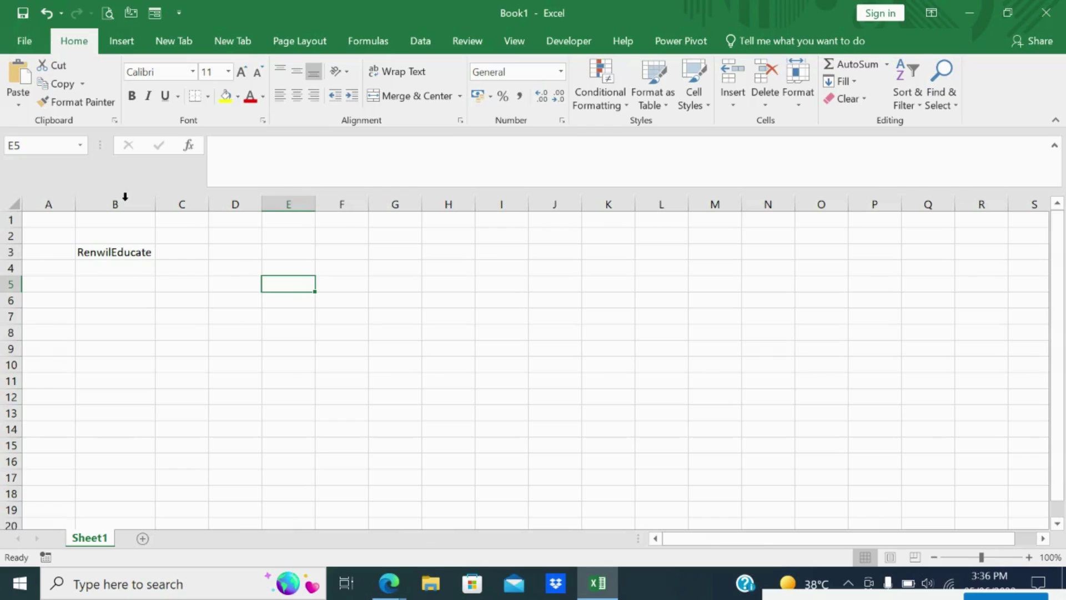
Review the font settings in the cell formatting options for B3, leaving them as they are.
left_click(95, 255)
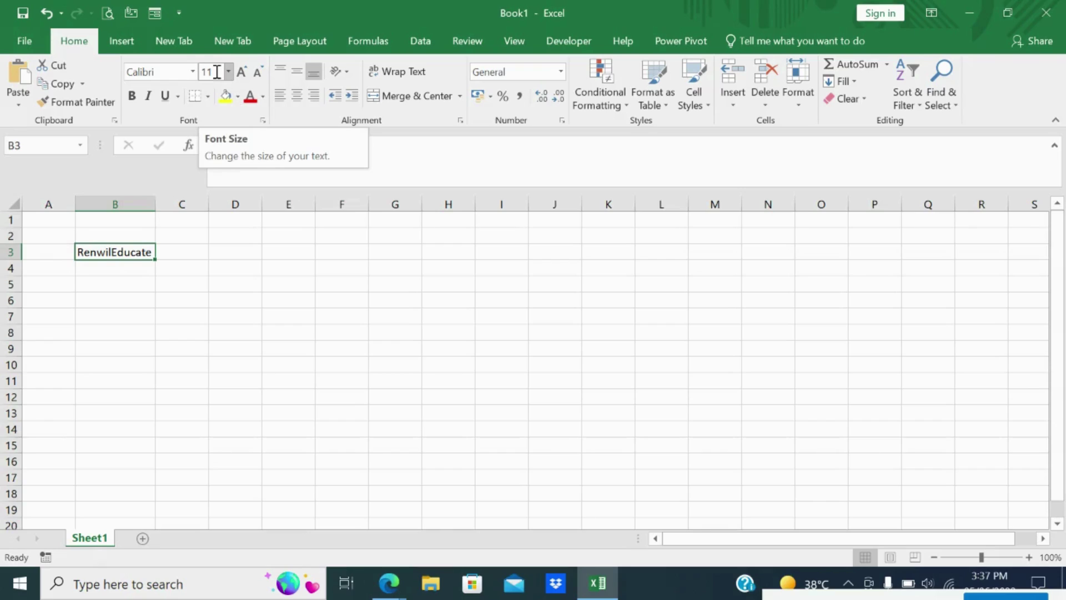
right_click(126, 251)
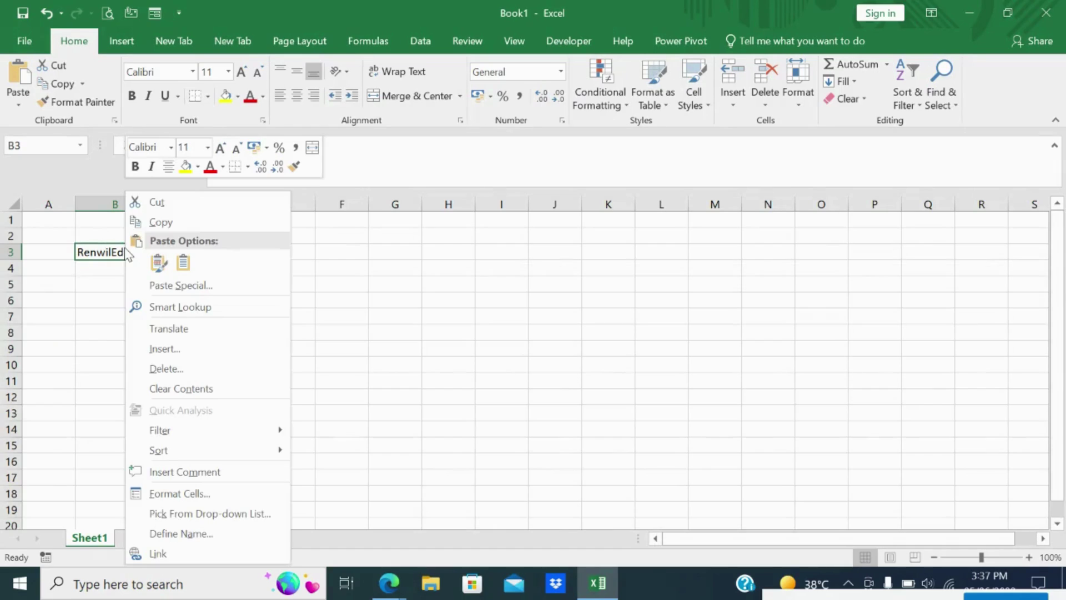
left_click(189, 497)
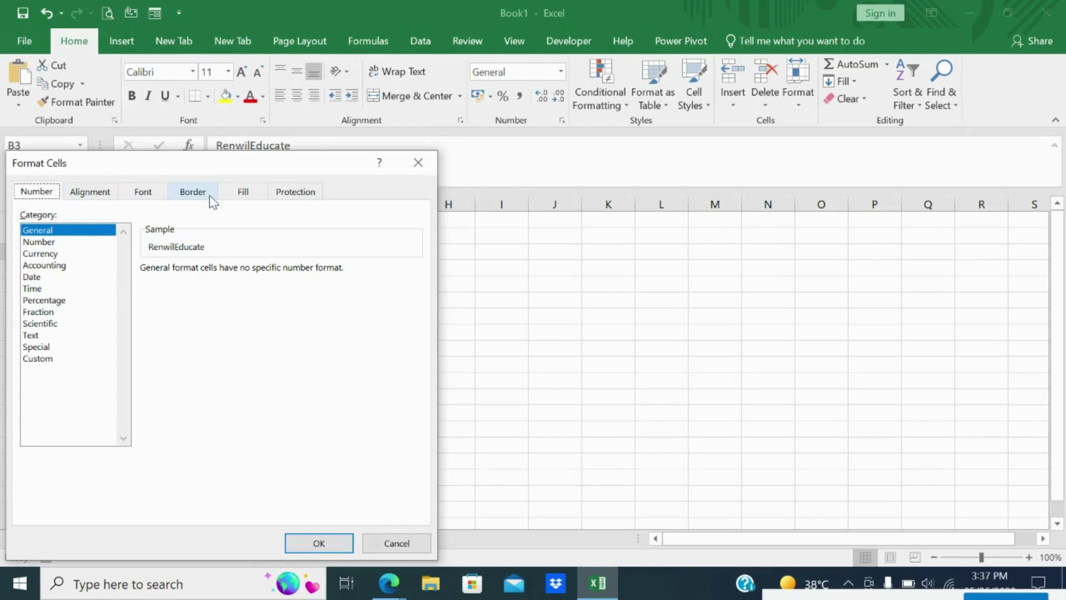
left_click(145, 193)
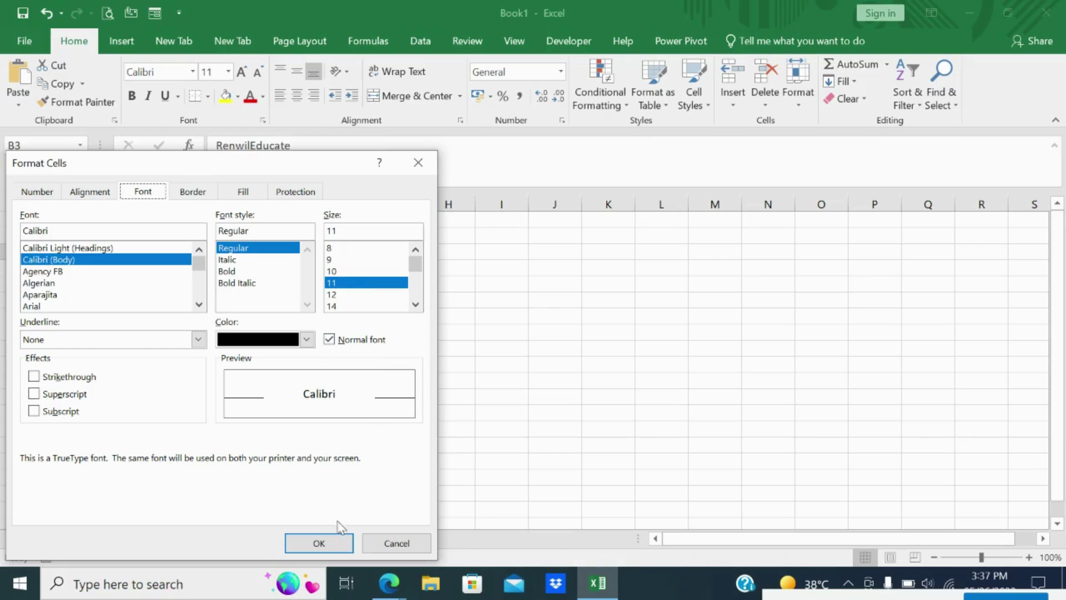
left_click(331, 540)
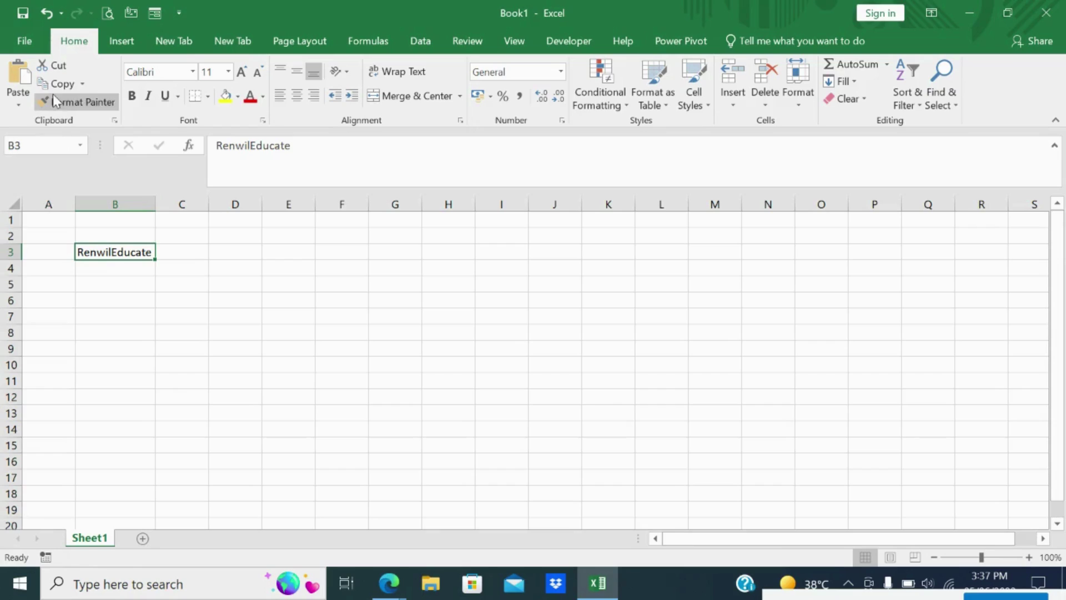
Copy the text in B3 to cell D3 and autofit the width of column D.
left_click(55, 73)
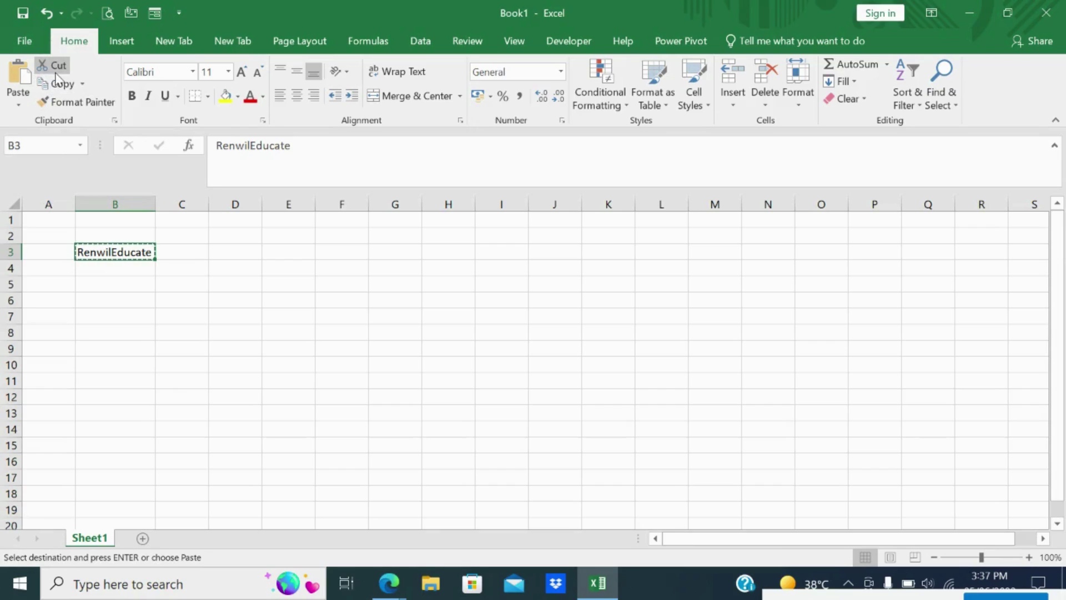
key("Escape")
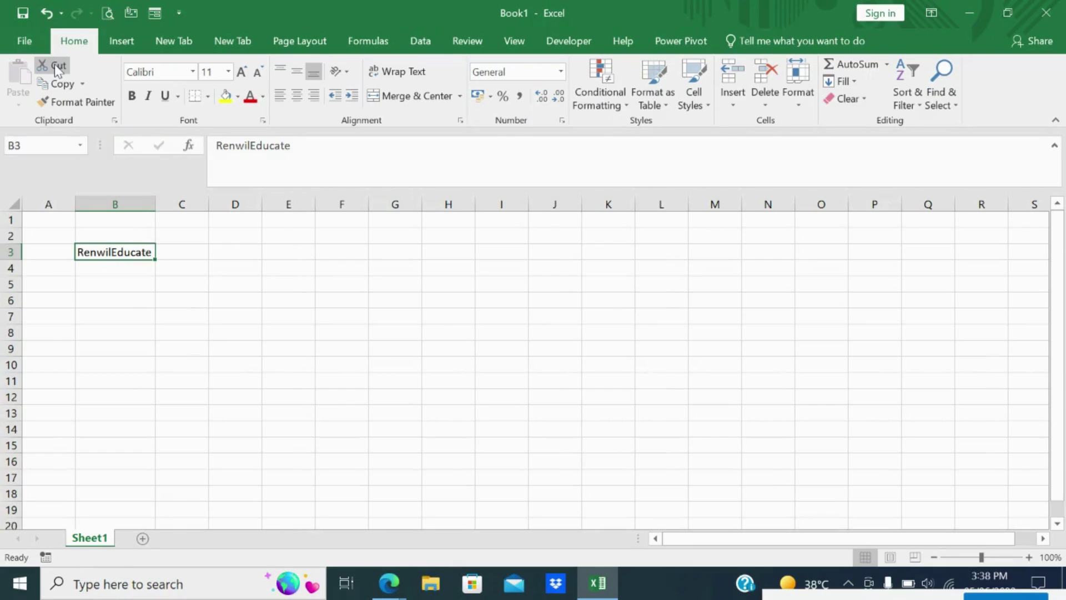
left_click(54, 64)
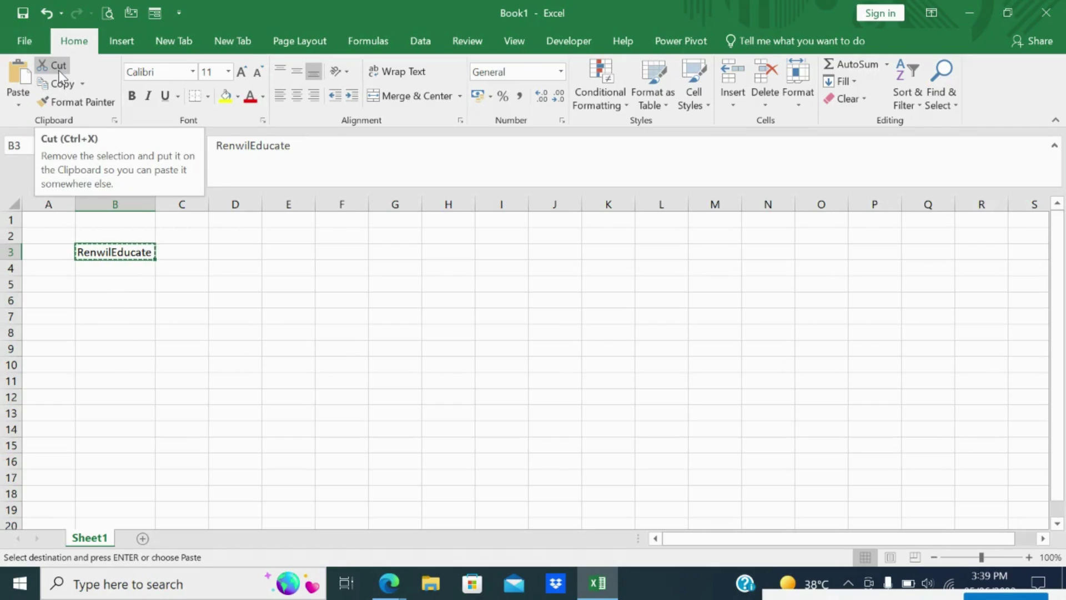
left_click(244, 253)
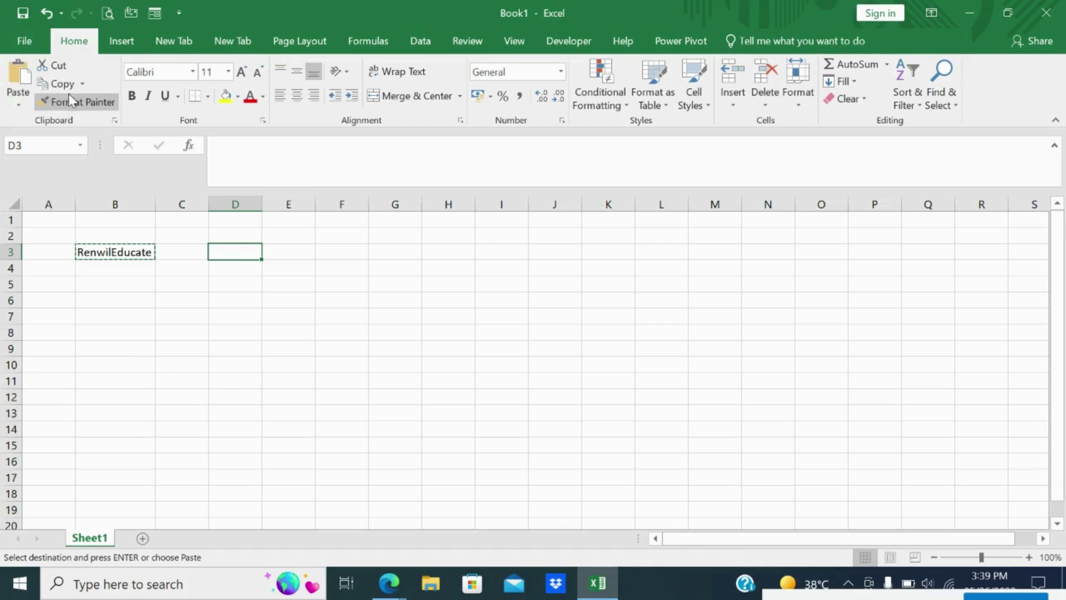
left_click(19, 89)
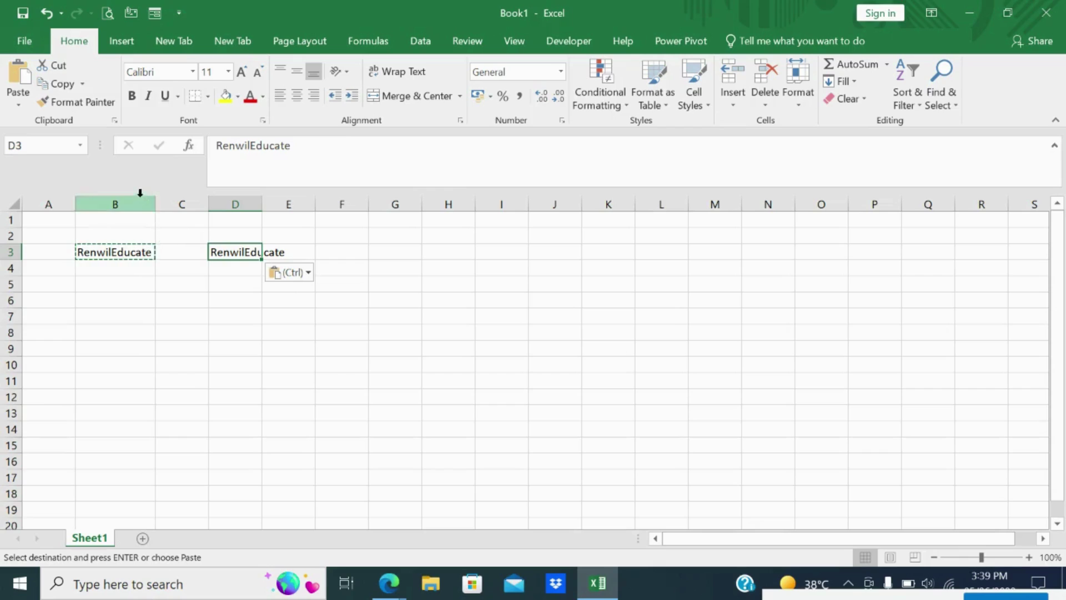
left_click(155, 204)
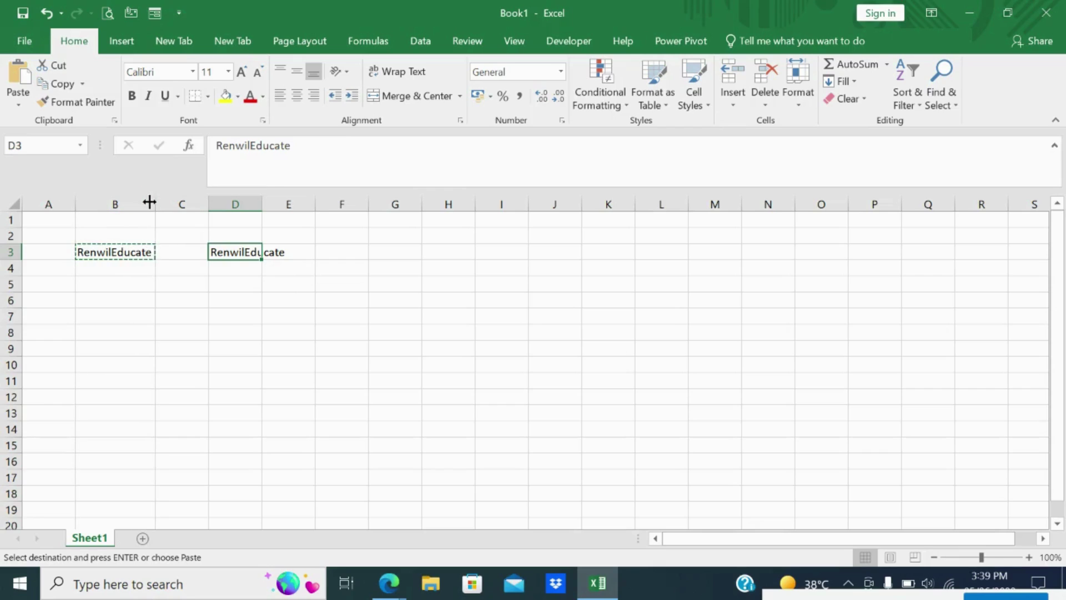
double_click(261, 203)
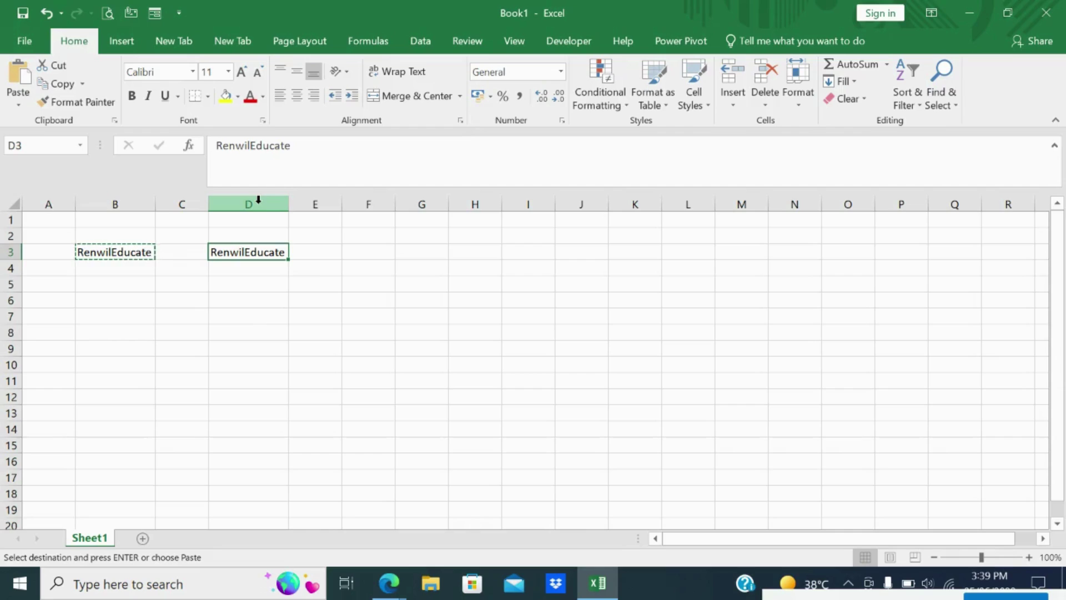
Compare cells B3 and D3, and delete the copied text from D3.
left_click(139, 253)
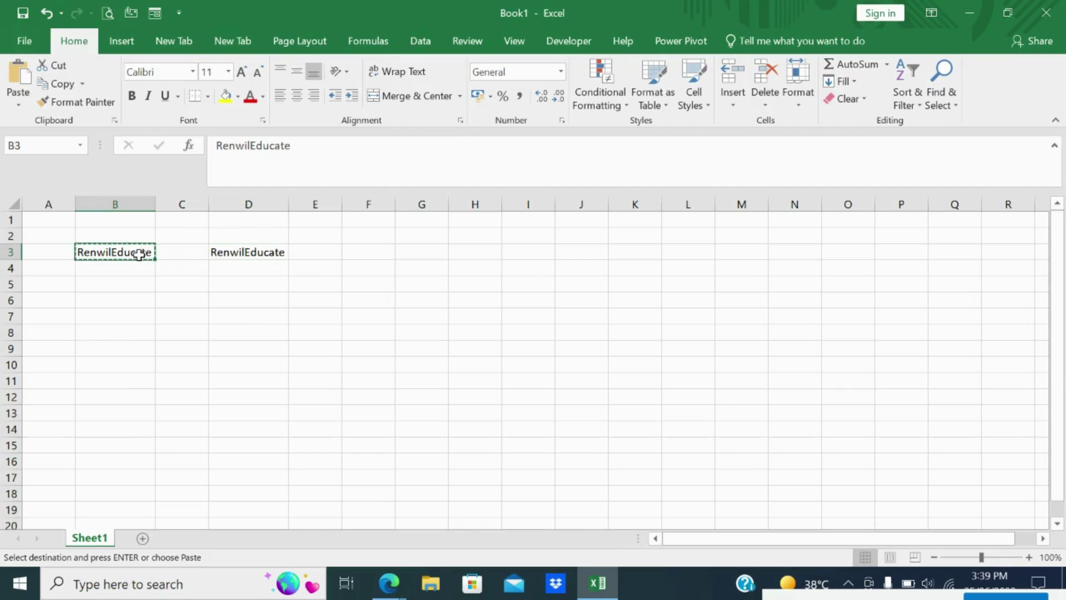
left_click(274, 253)
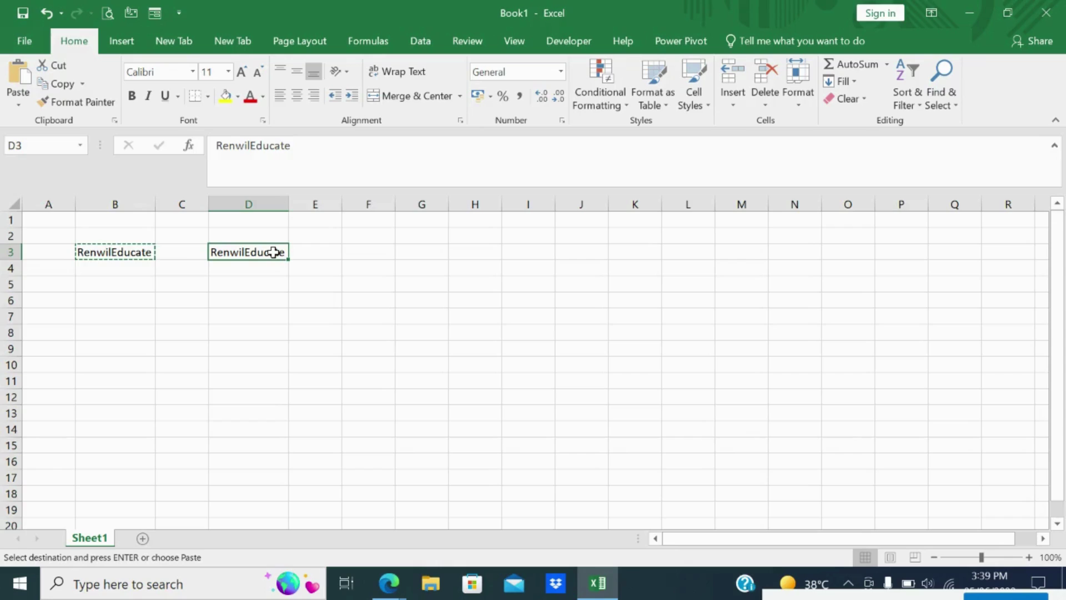
left_click(141, 254)
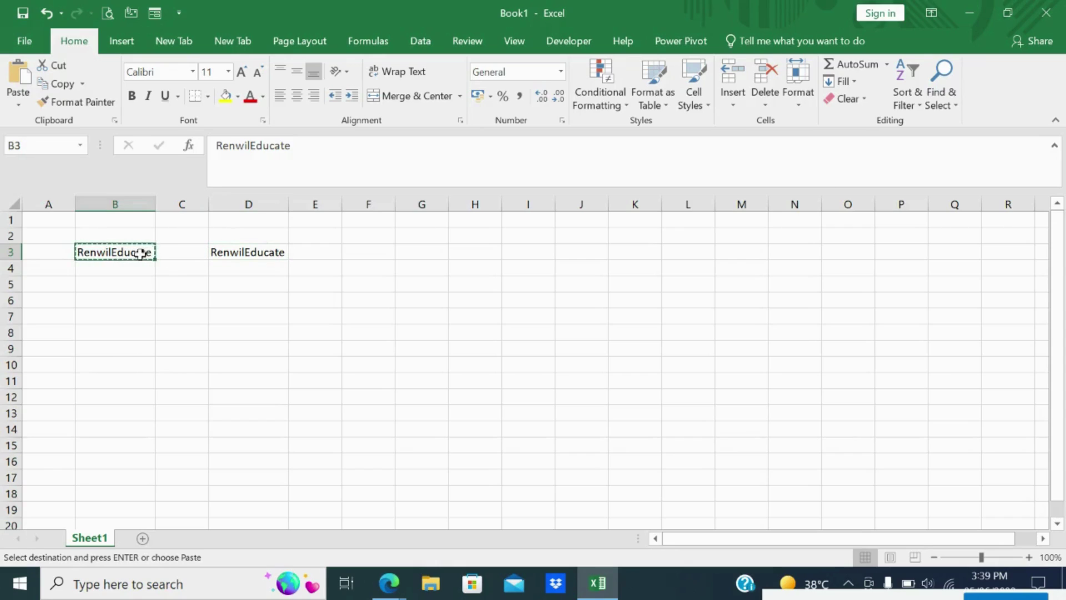
left_click(234, 247)
key("Delete")
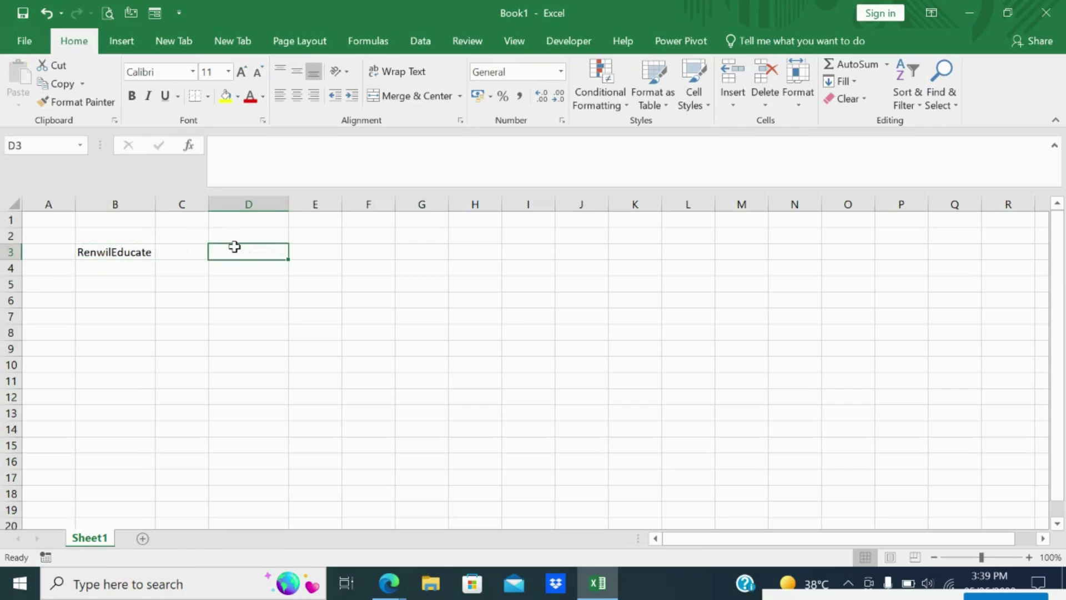
Move the text RenwilEducate from cell B3 to D3 by cutting and pasting it.
left_click(116, 256)
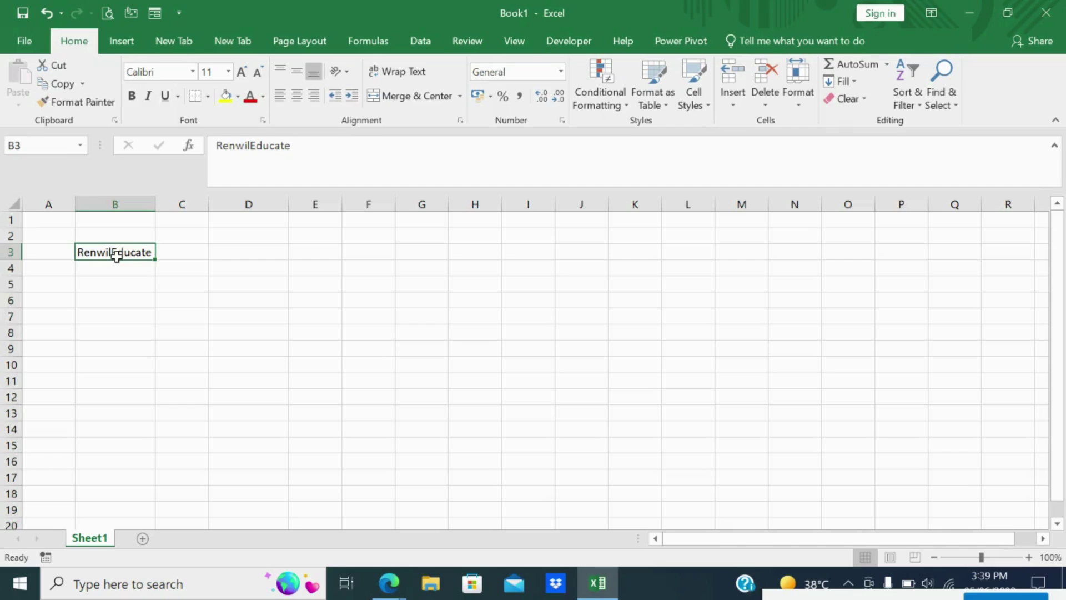
key("ctrl+c")
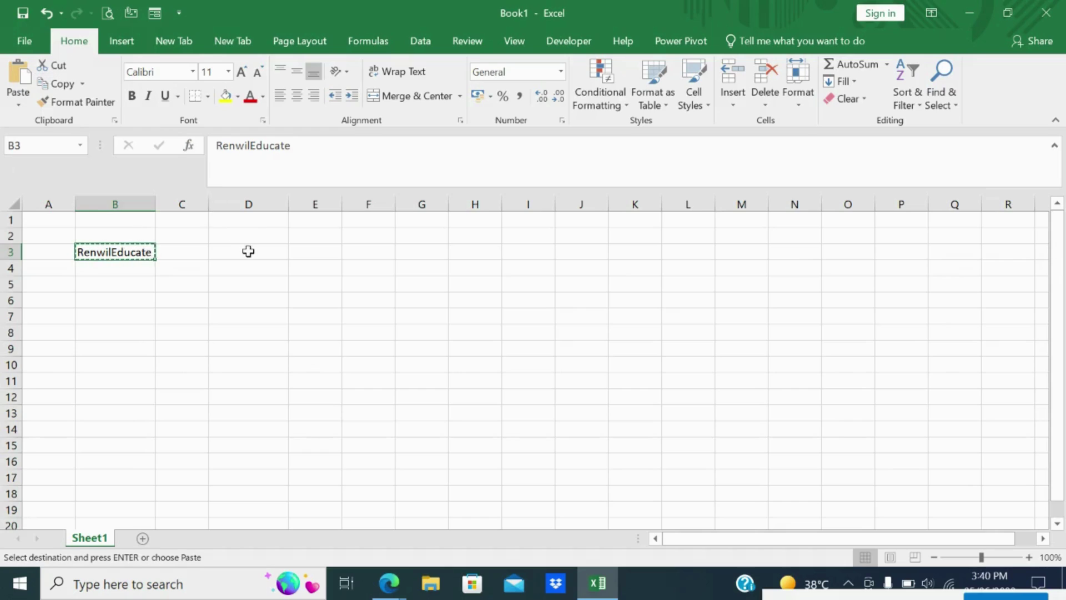
left_click(247, 252)
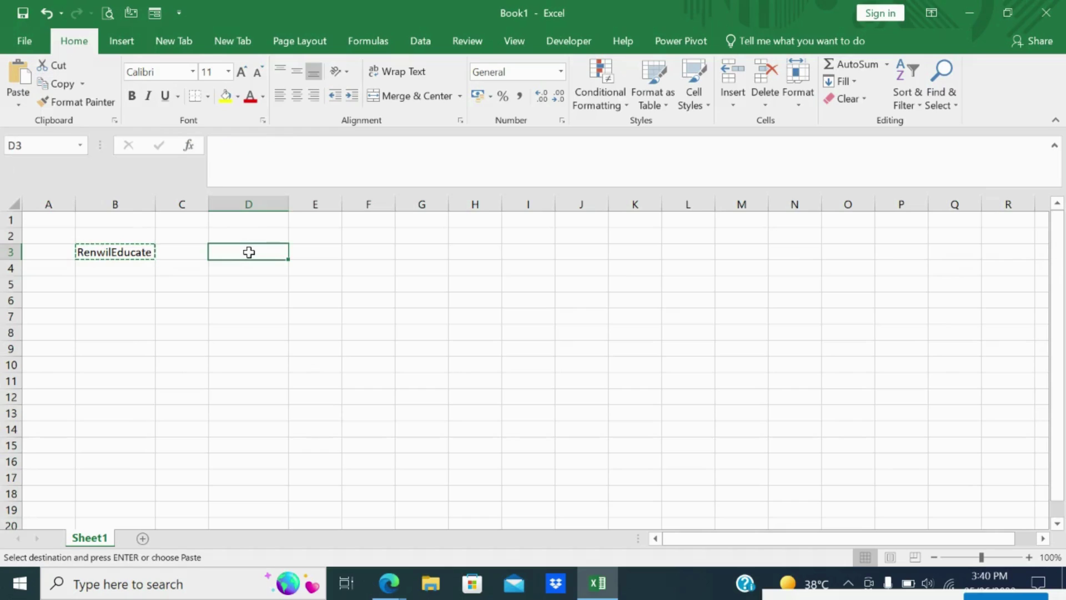
left_click(16, 87)
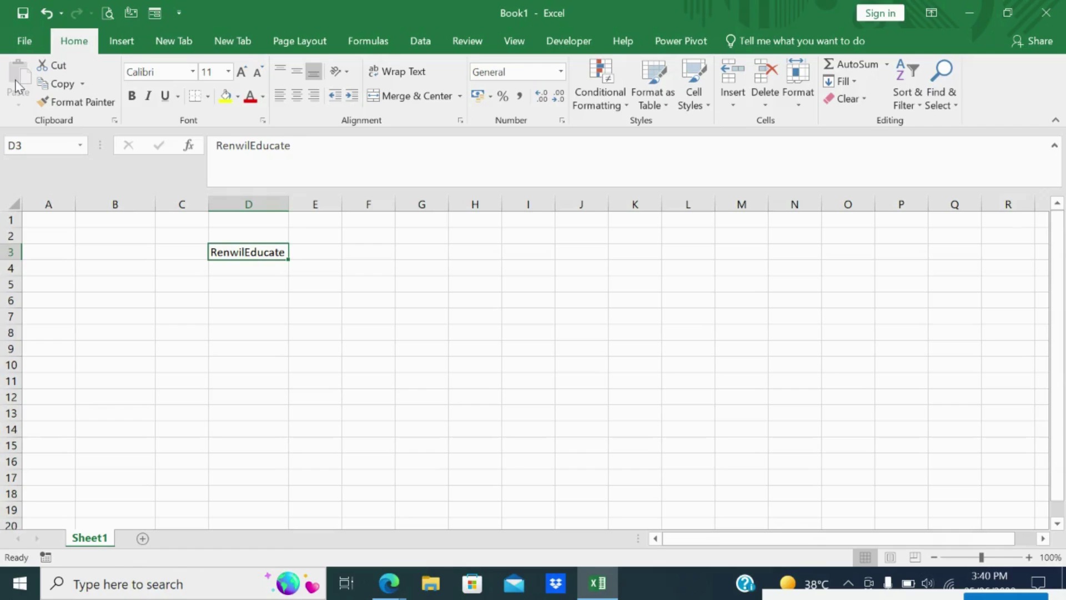
Copy the text in D3 to cell G4 and autofit the width of column G.
key("ctrl+c")
key("Right")
key("Right")
key("Right")
key("Down")
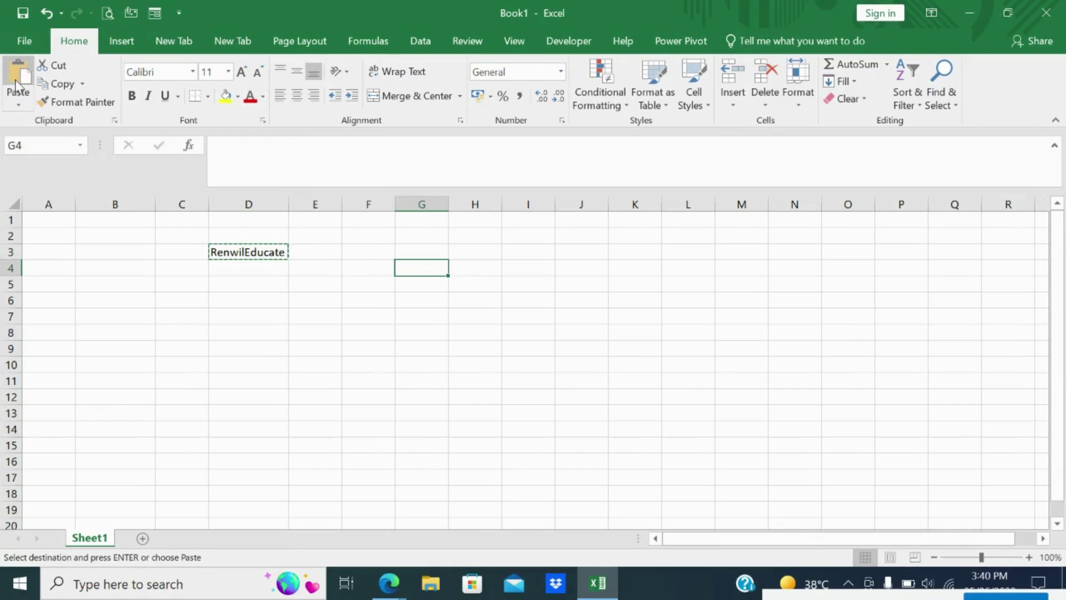
left_click(17, 83)
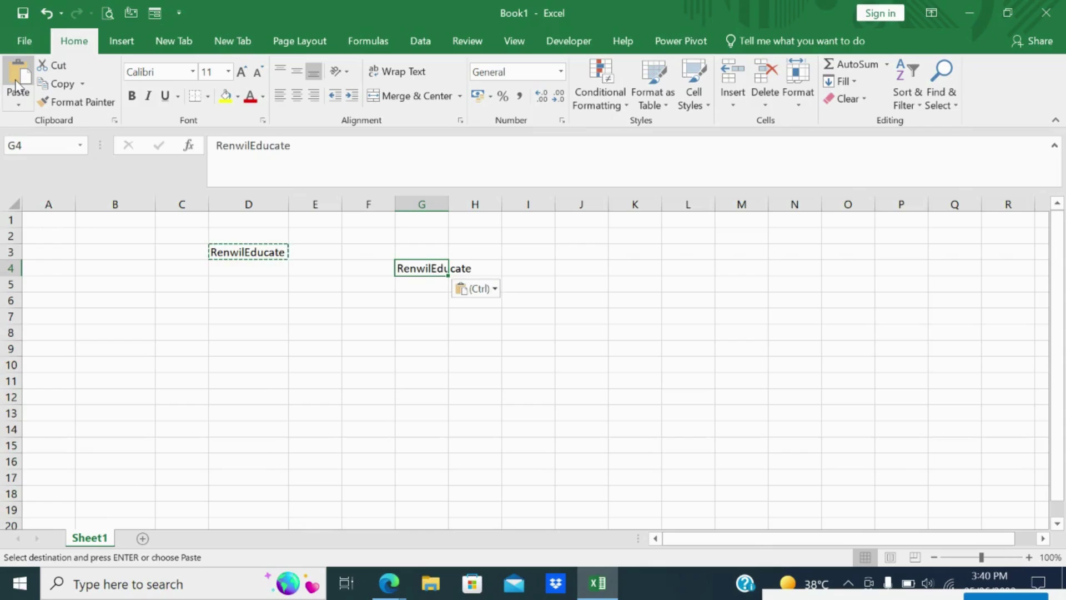
left_click_drag(448, 206, 451, 206)
double_click(450, 207)
left_click(450, 205)
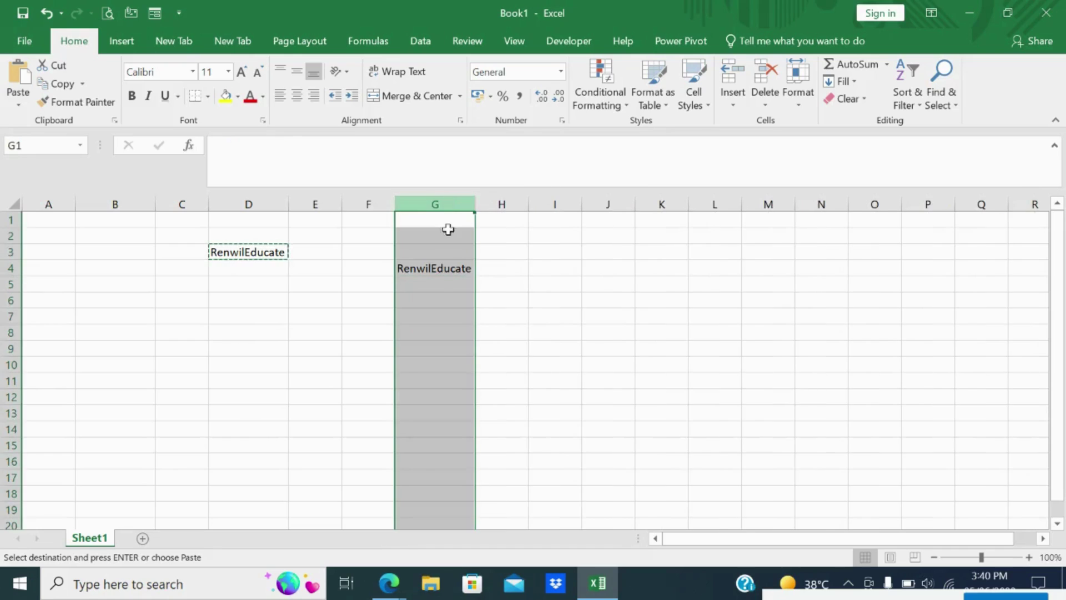
left_click(441, 281)
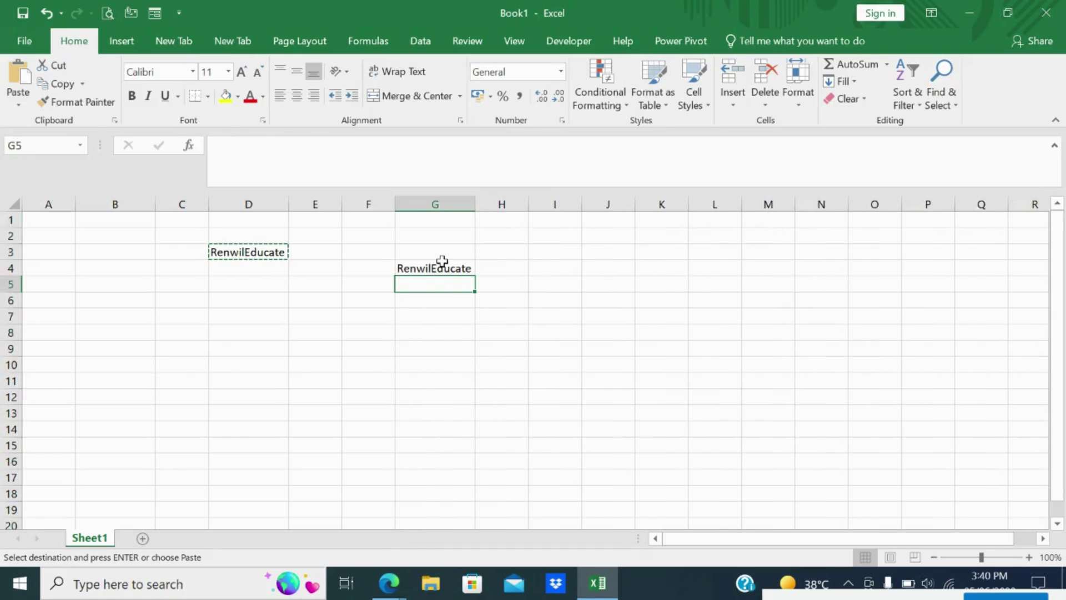
Set the font of the text in G4 to Arial Black at size 14.
left_click(442, 261)
key("ctrl+Up")
left_click(440, 268)
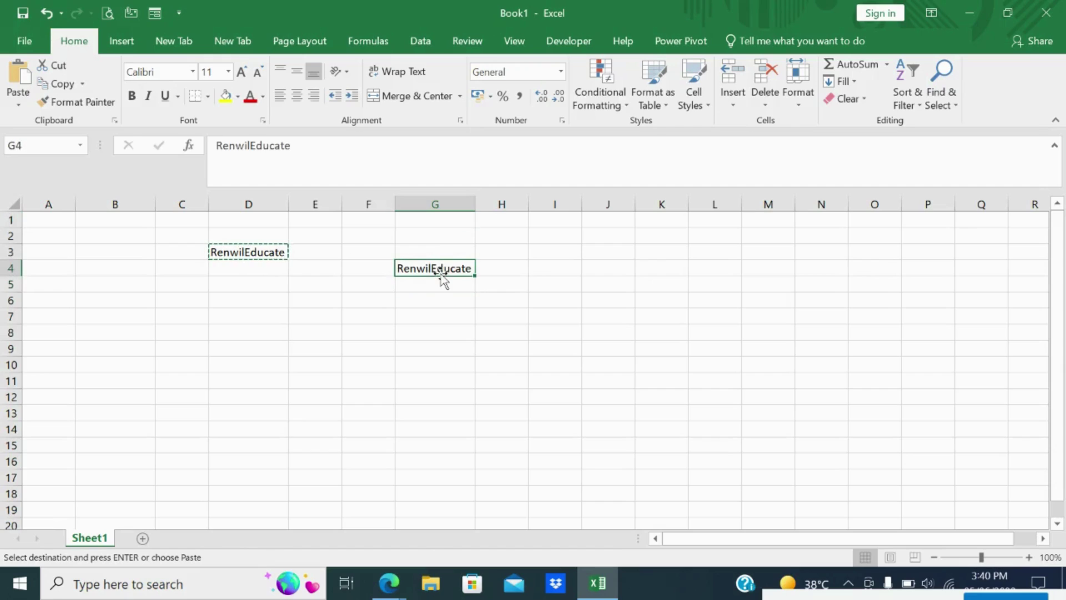
left_click(266, 237)
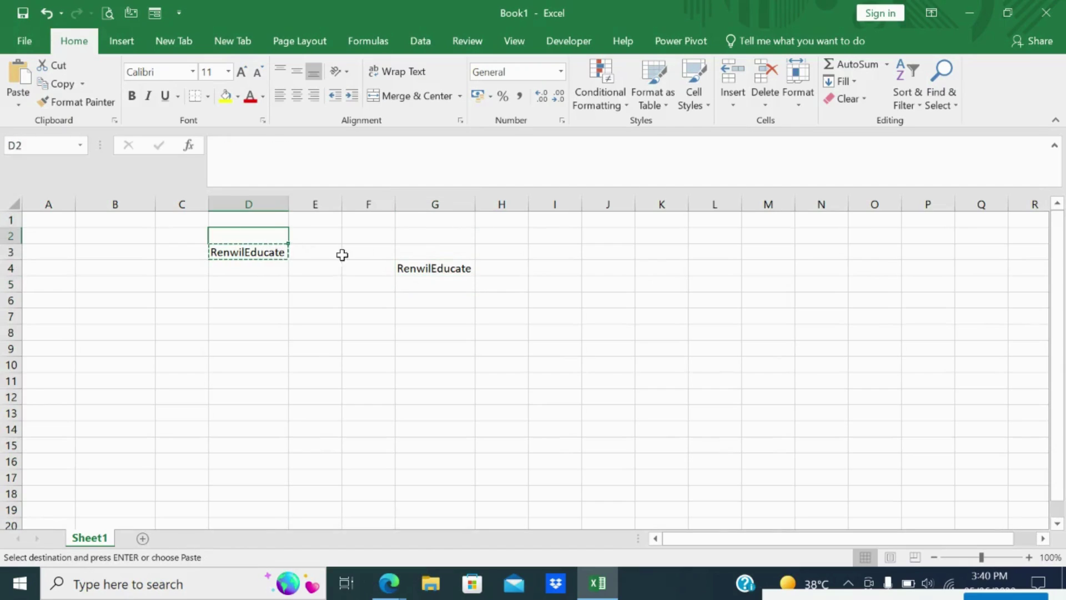
left_click(447, 281)
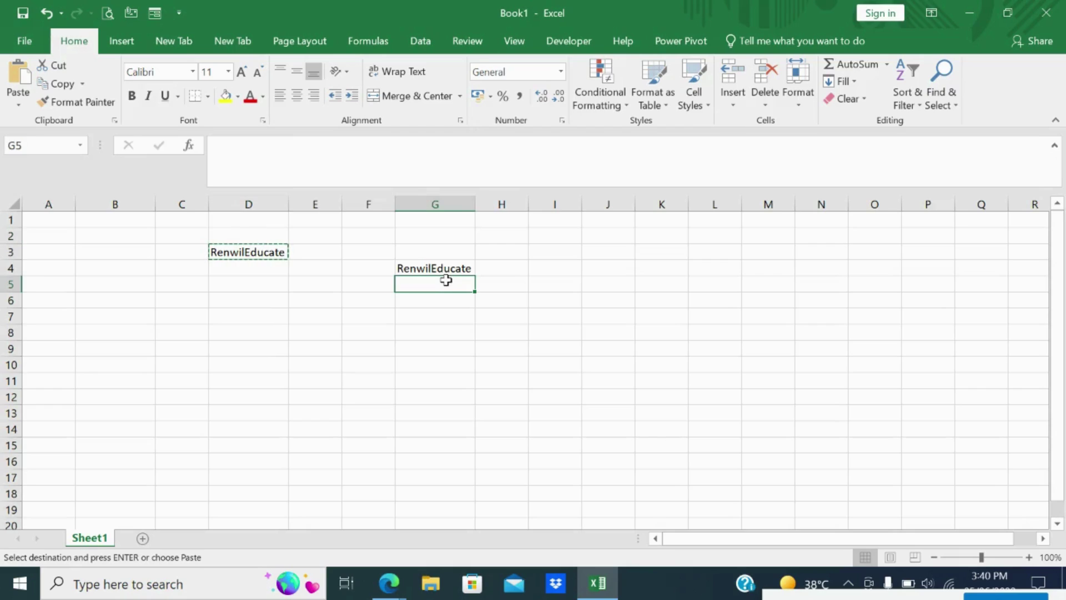
key("Up")
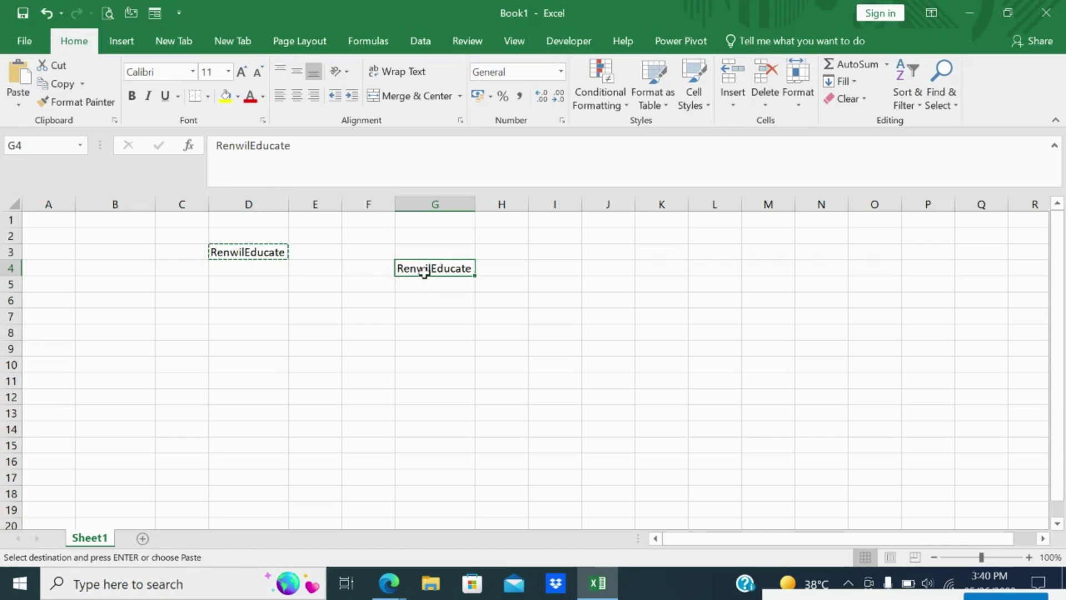
left_click(192, 72)
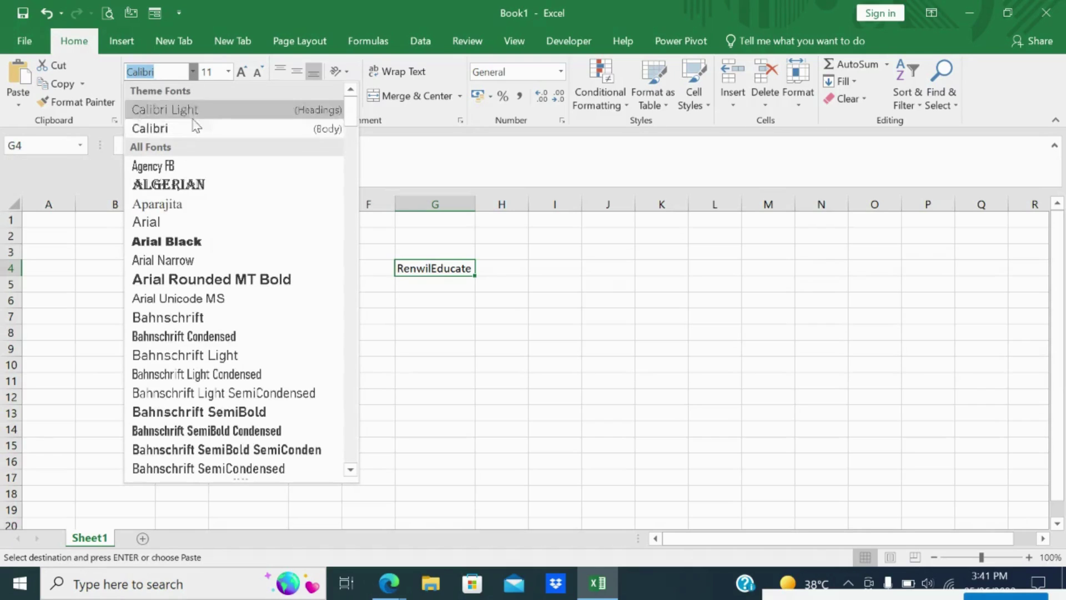
left_click(224, 245)
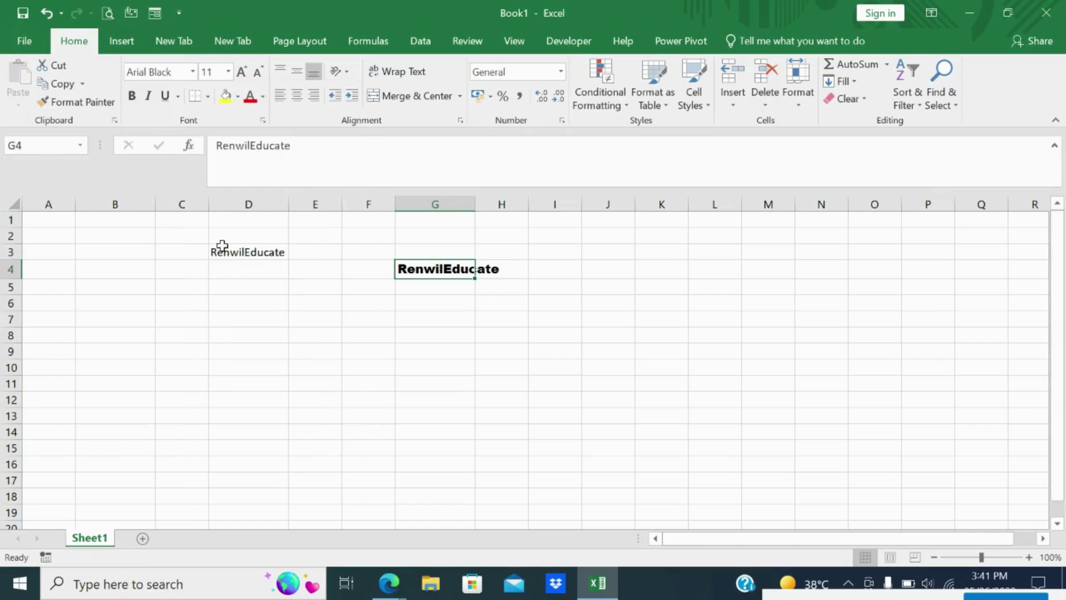
left_click(228, 72)
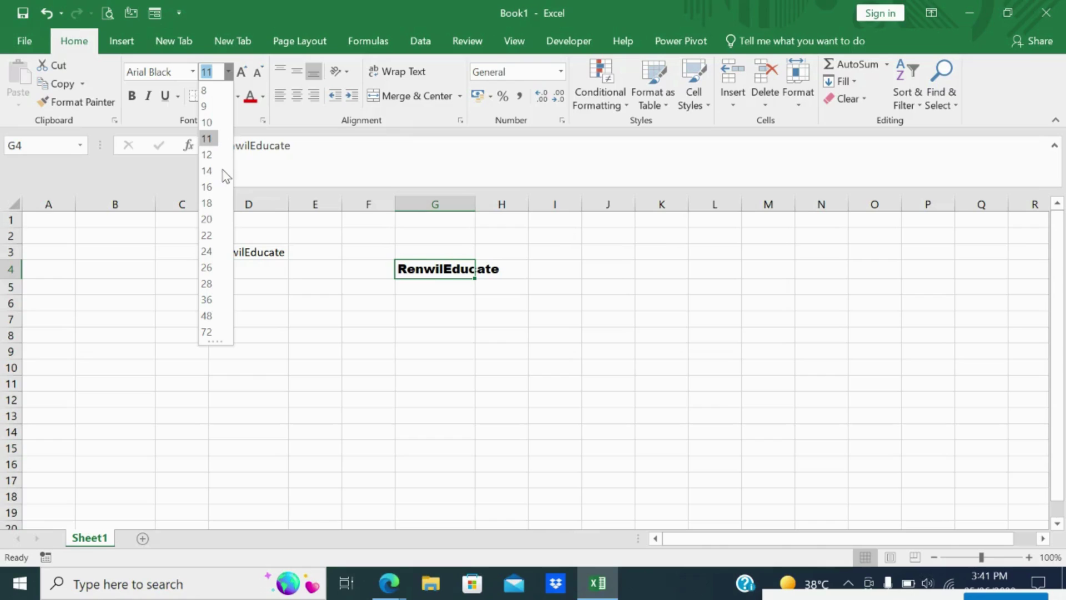
left_click(222, 171)
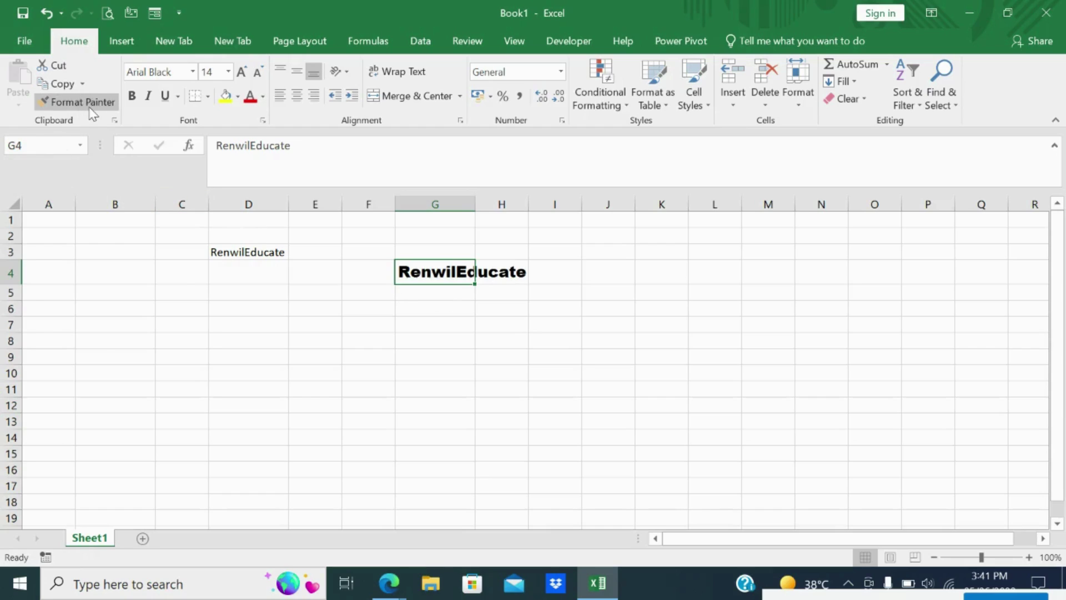
Compare the formatting of D3 and G4, and apply D3's formatting to G4 with Format Painter.
left_click(541, 351)
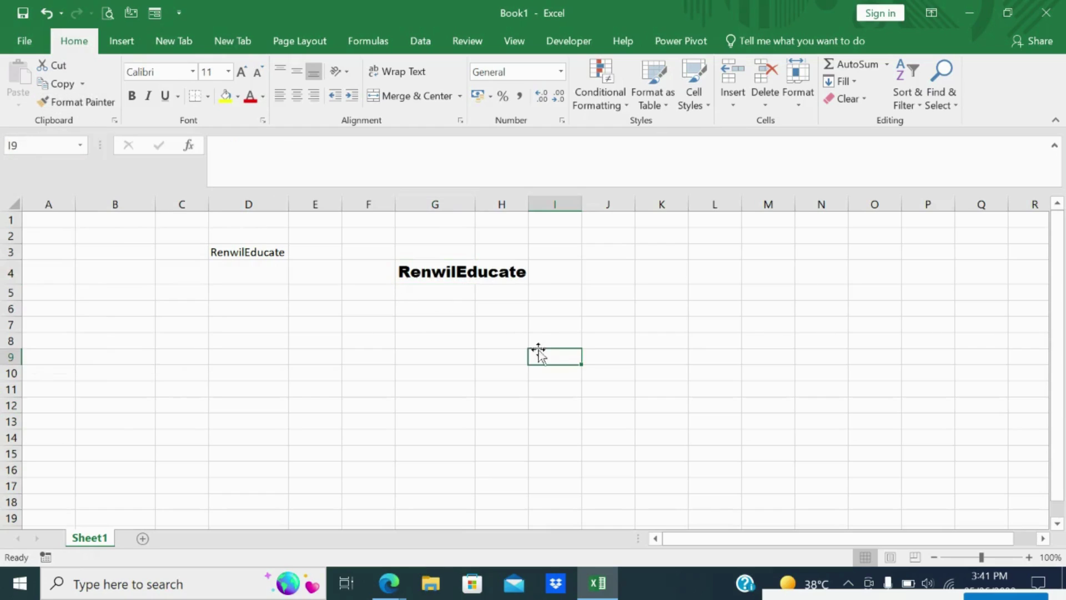
left_click(263, 246)
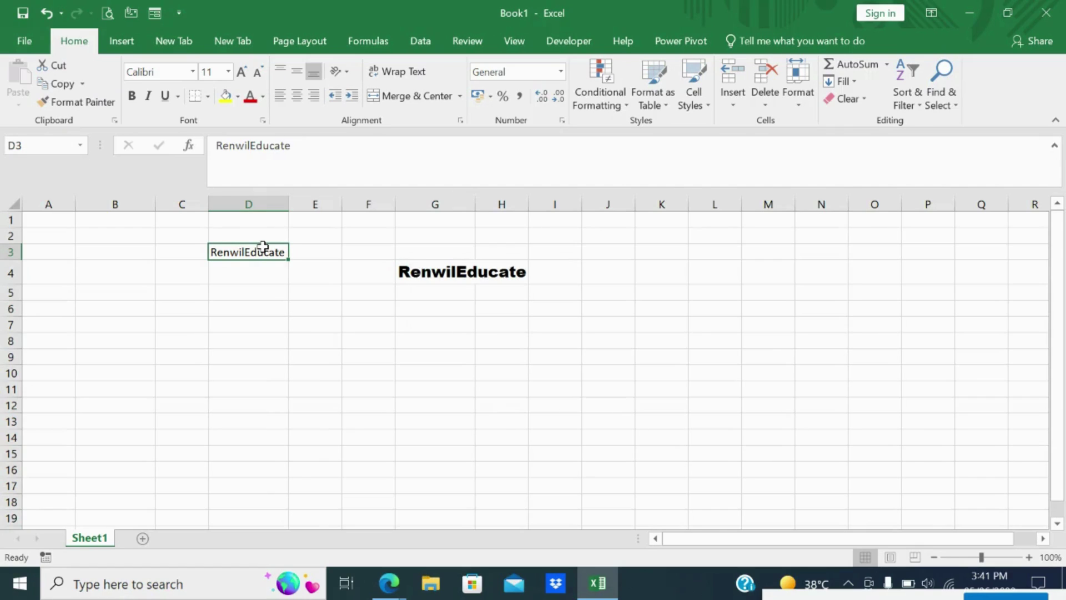
left_click(448, 270)
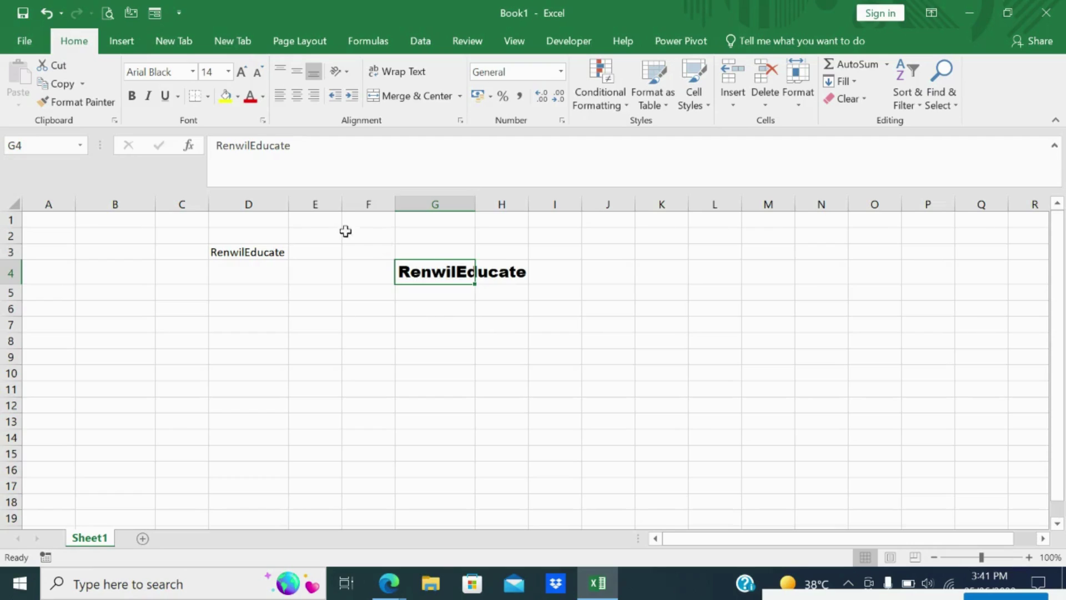
left_click(264, 254)
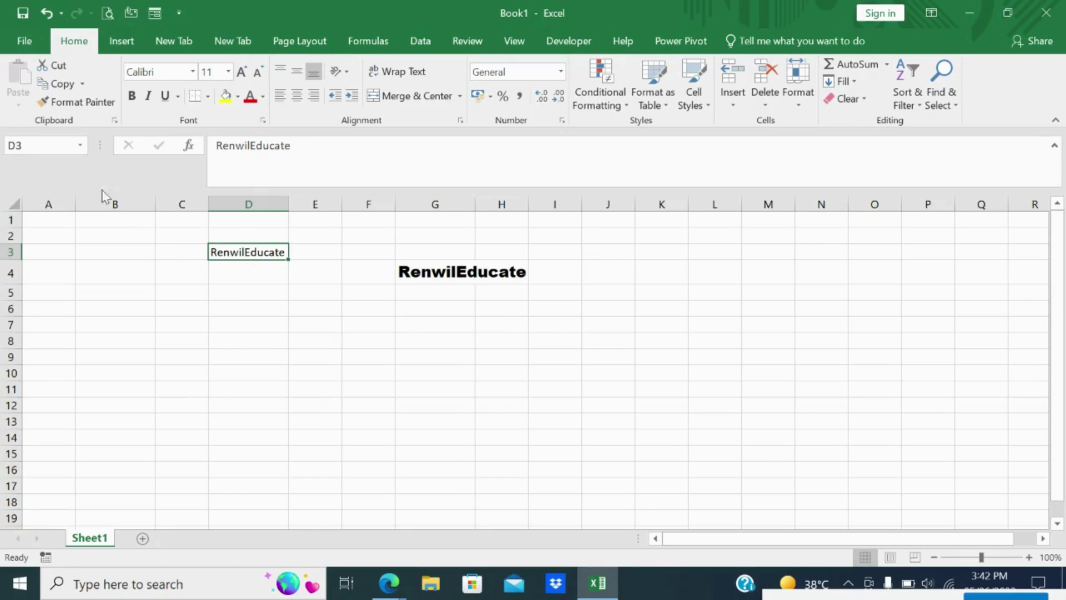
left_click(55, 110)
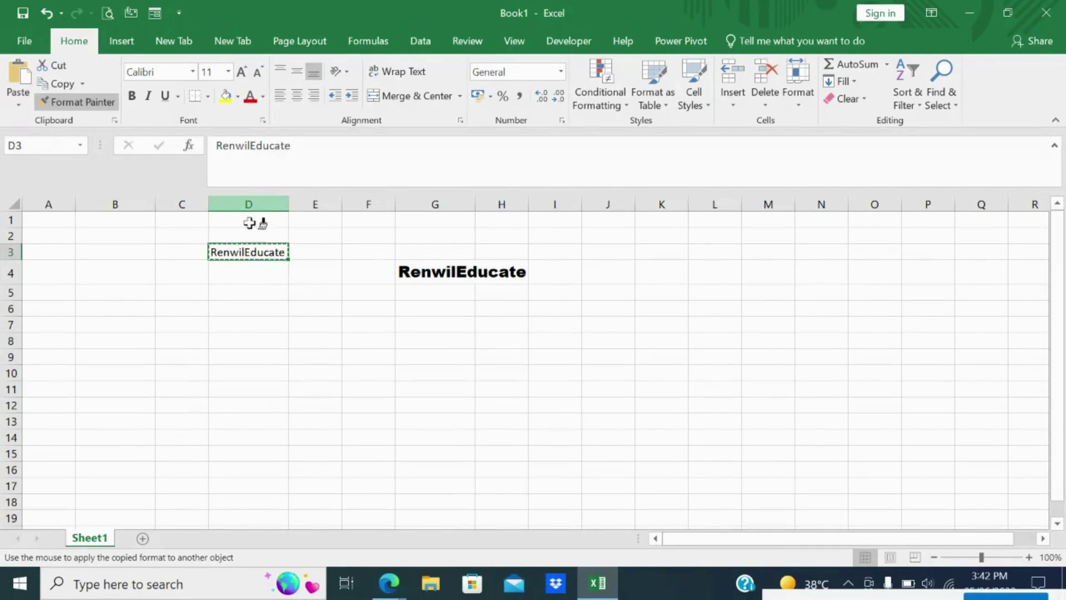
left_click(412, 269)
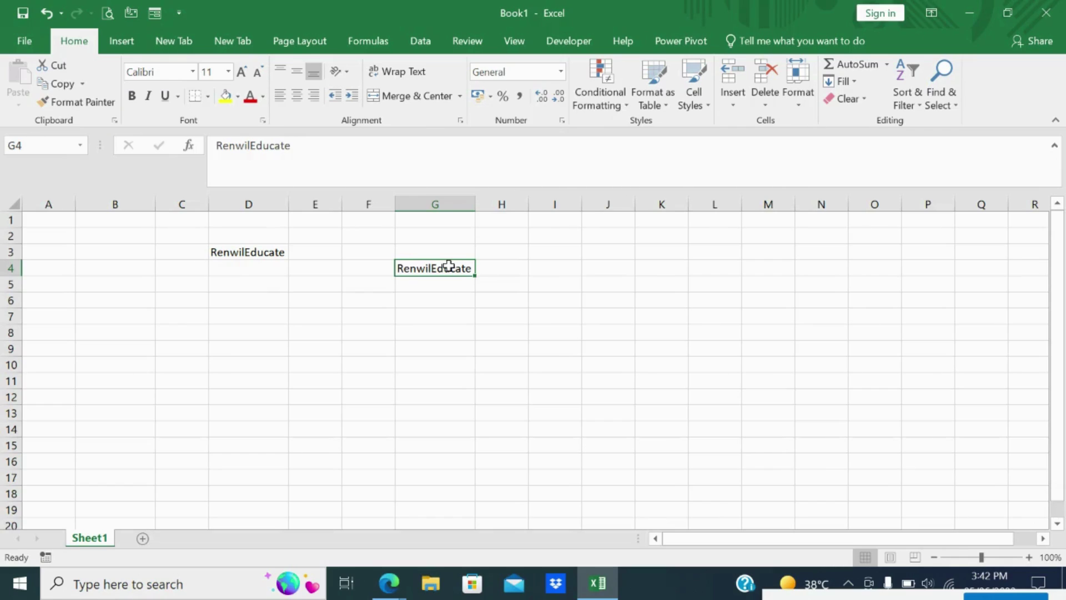
left_click(437, 340)
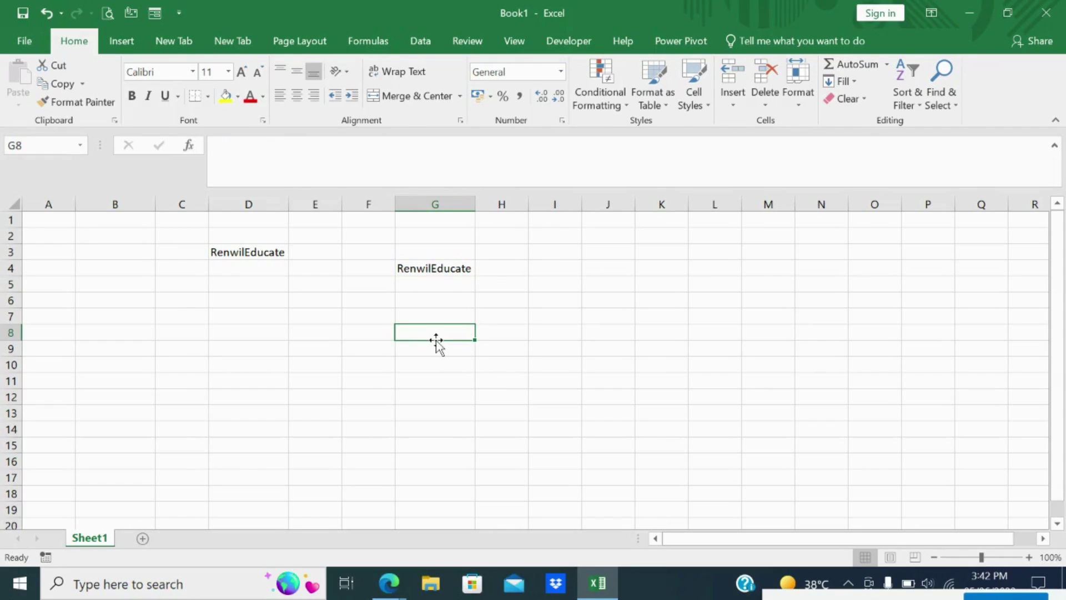
type("fndfndskl")
key("BackSpace")
key("BackSpace")
key("BackSpace")
key("BackSpace")
key("BackSpace")
key("BackSpace")
key("BackSpace")
key("BackSpace")
key("BackSpace")
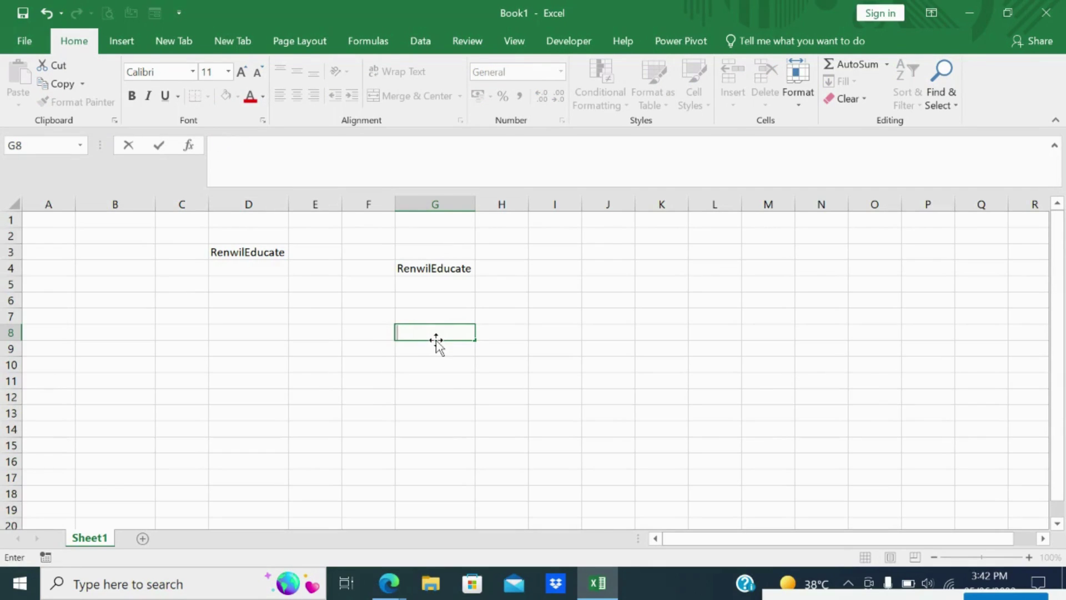
Enter the text Channel in cell G8.
type("Channel")
key("Return")
left_click(442, 320)
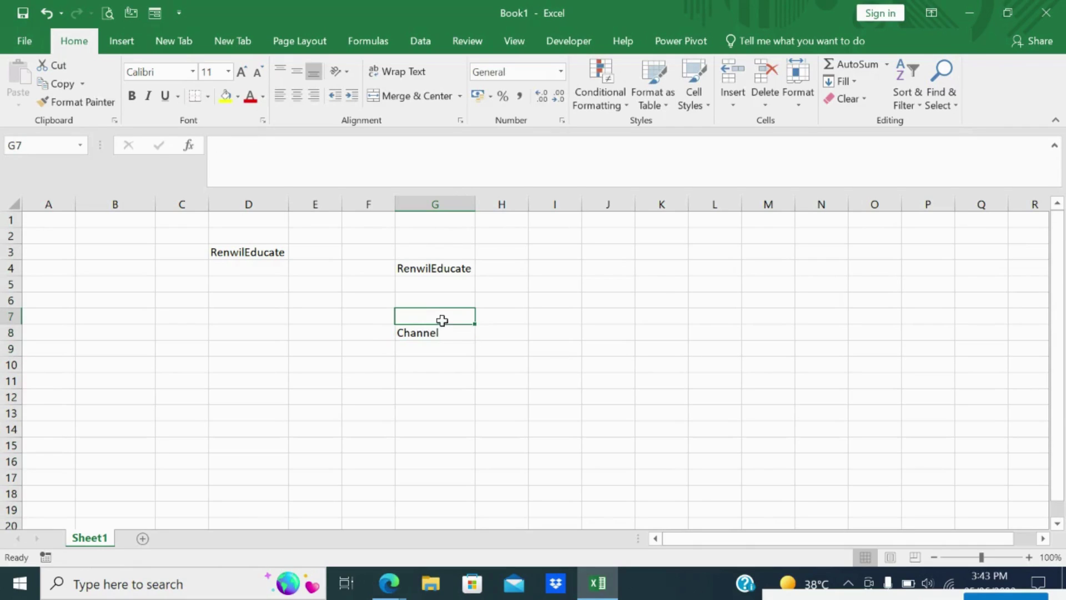
Set the font colour of the range G4:G8 to red.
left_click(440, 333)
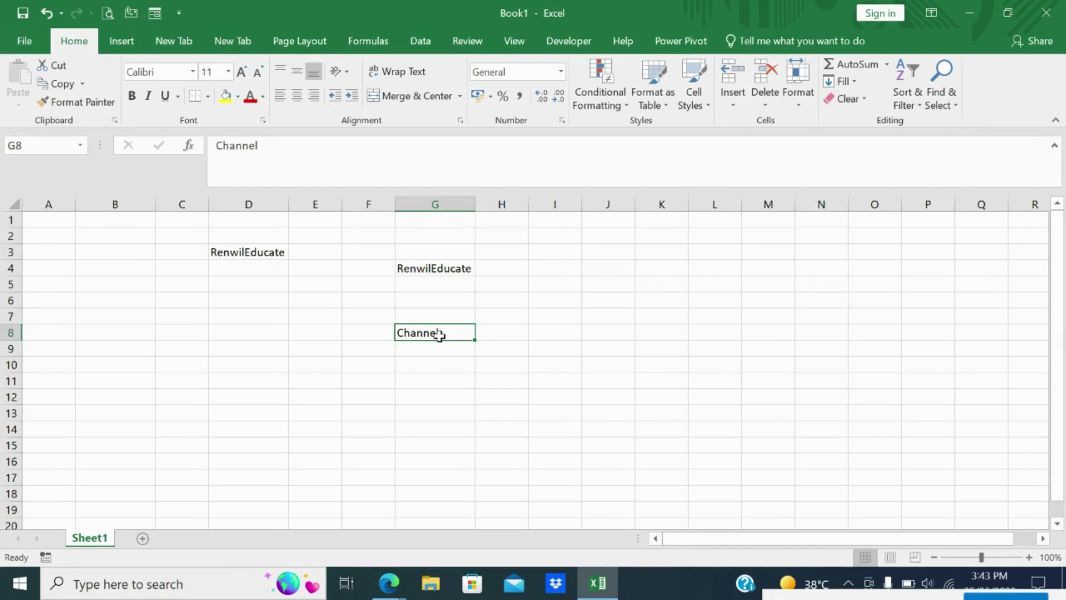
left_click_drag(440, 333, 452, 269)
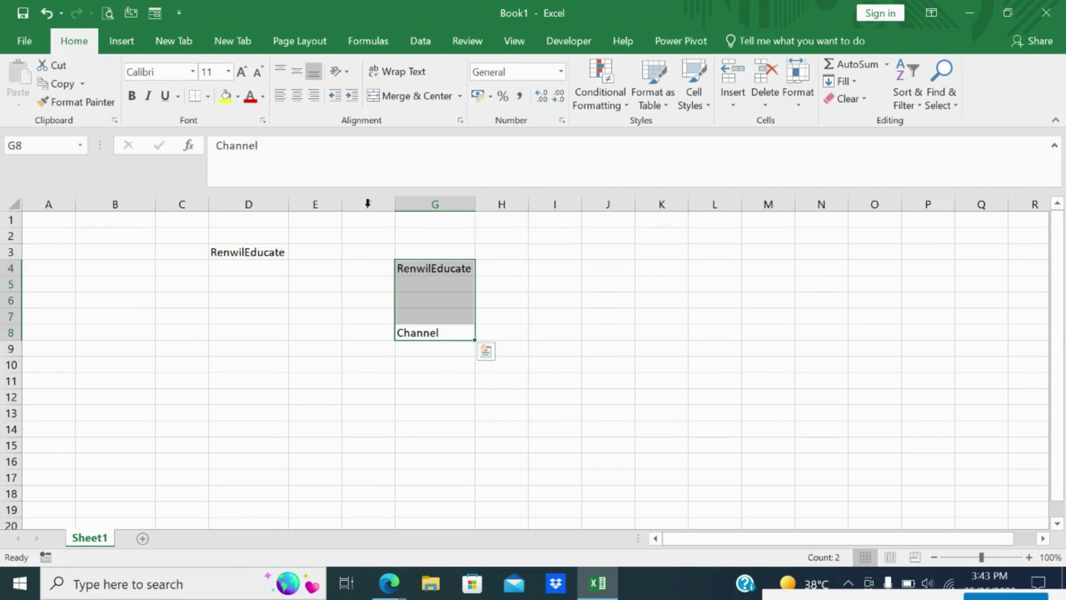
left_click(251, 96)
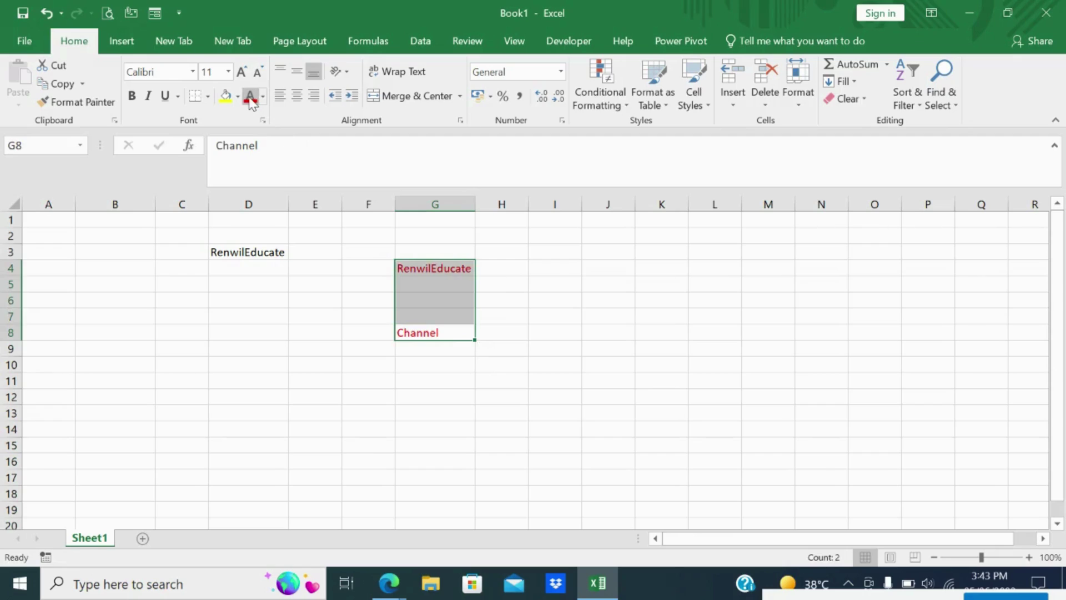
left_click(271, 315)
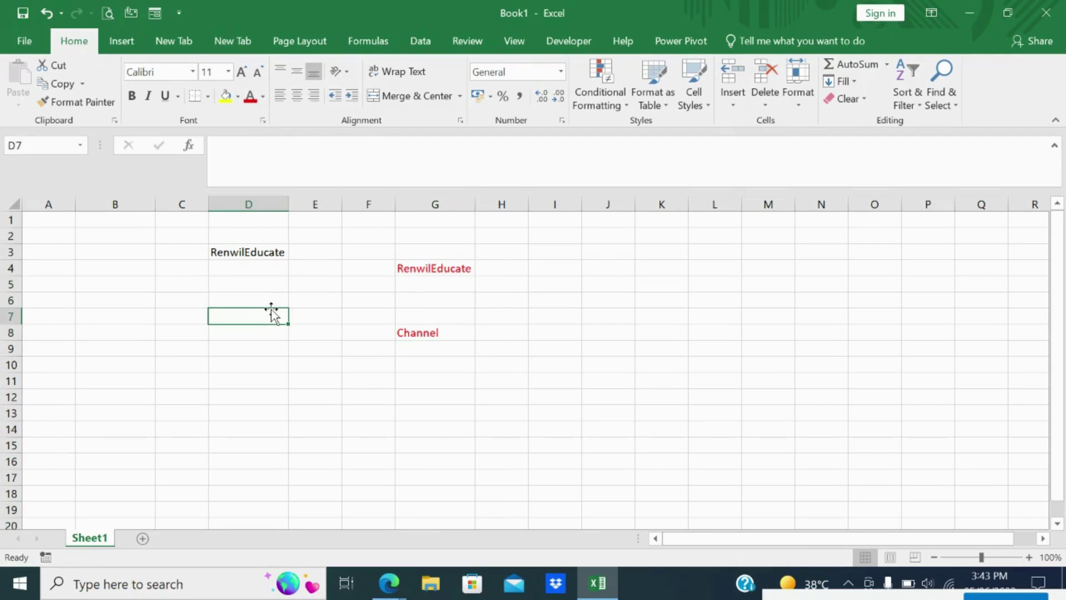
Apply the formatting of D3 to both G4 and G8 in one Format Painter session, and exit the tool.
left_click(262, 247)
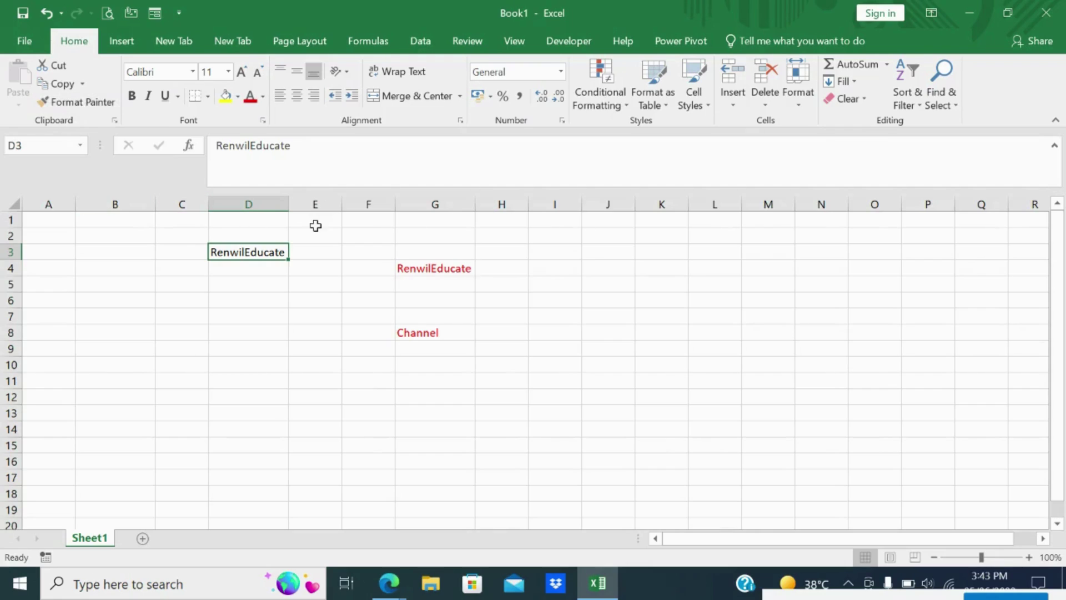
left_click(450, 268)
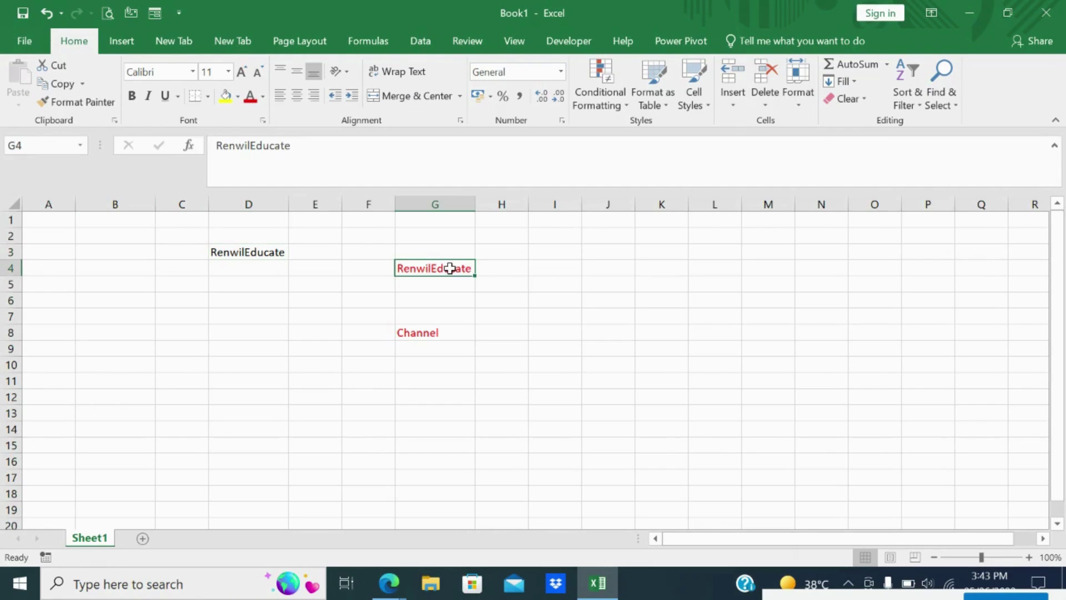
left_click(269, 257)
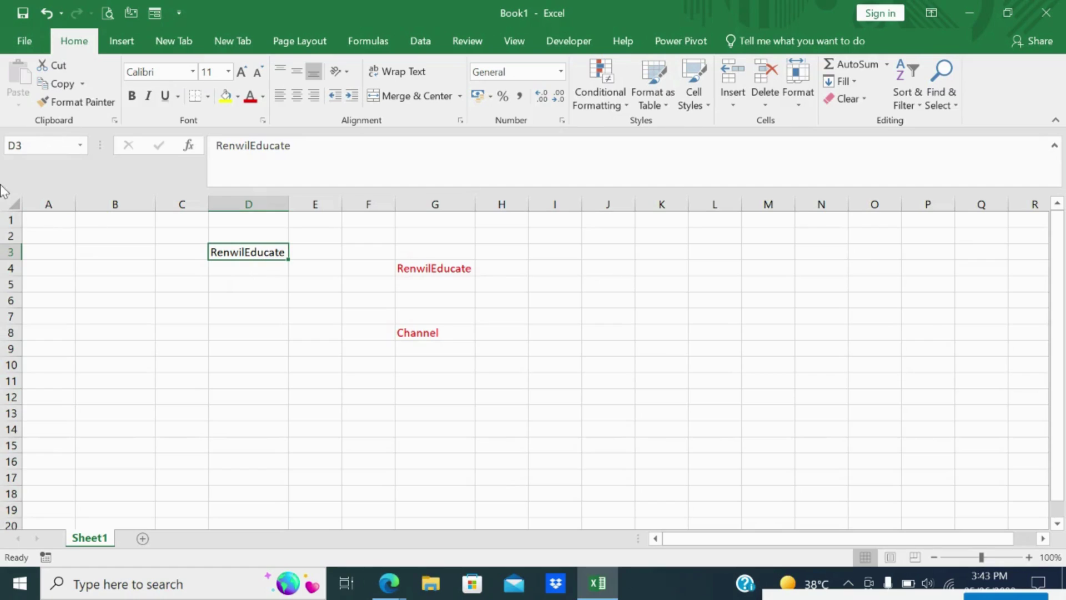
left_click(72, 101)
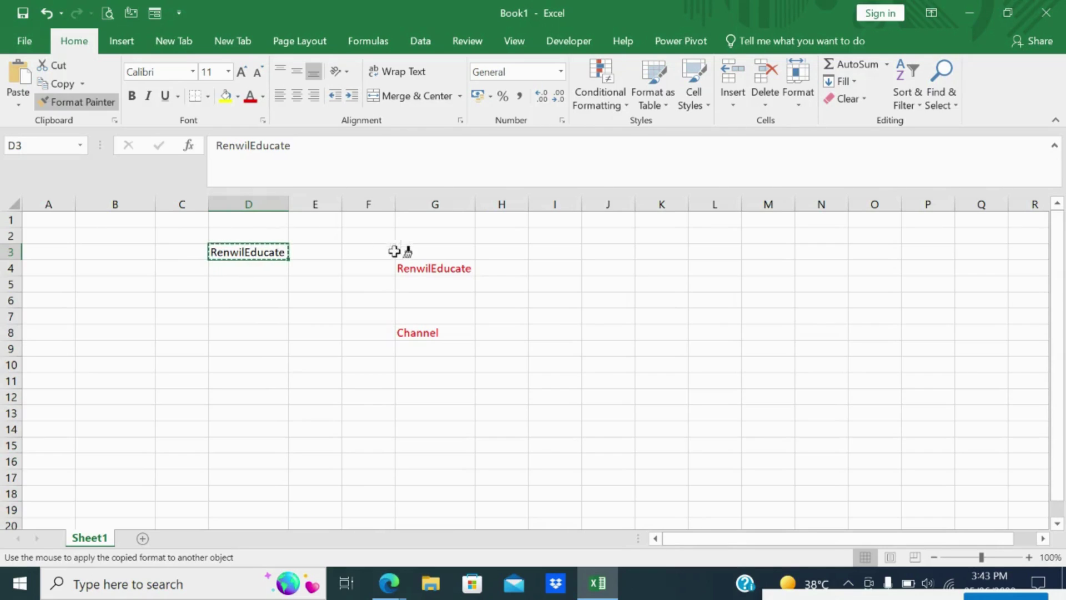
left_click(411, 269)
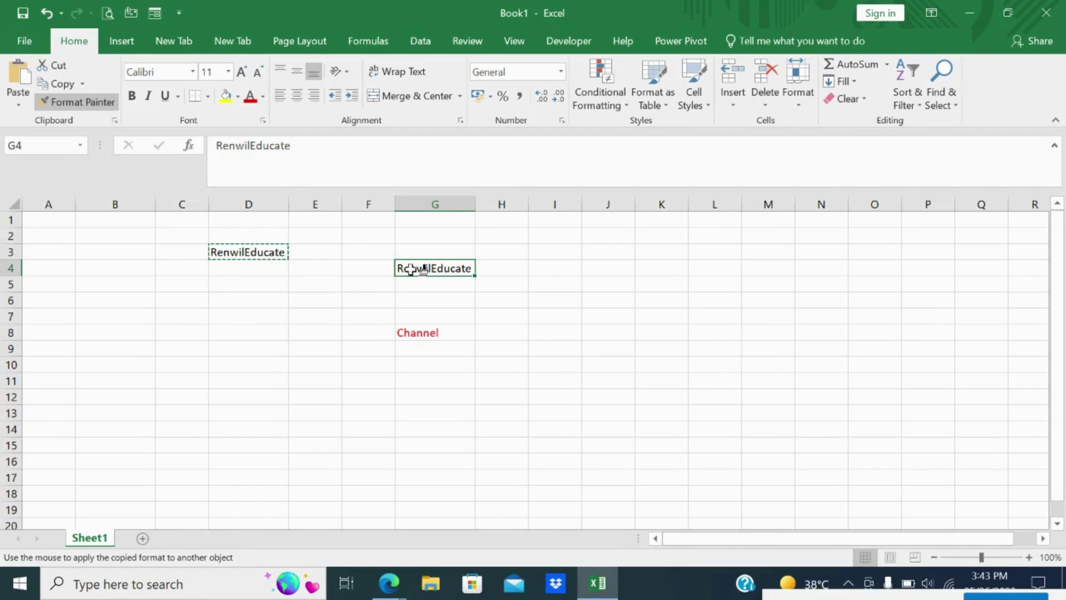
left_click(427, 332)
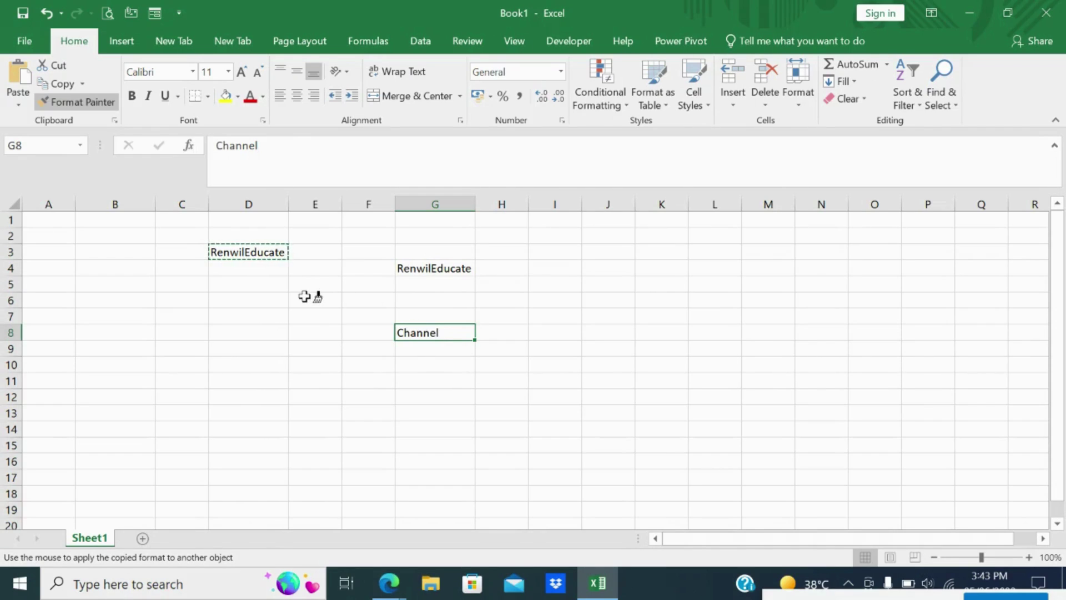
key("Escape")
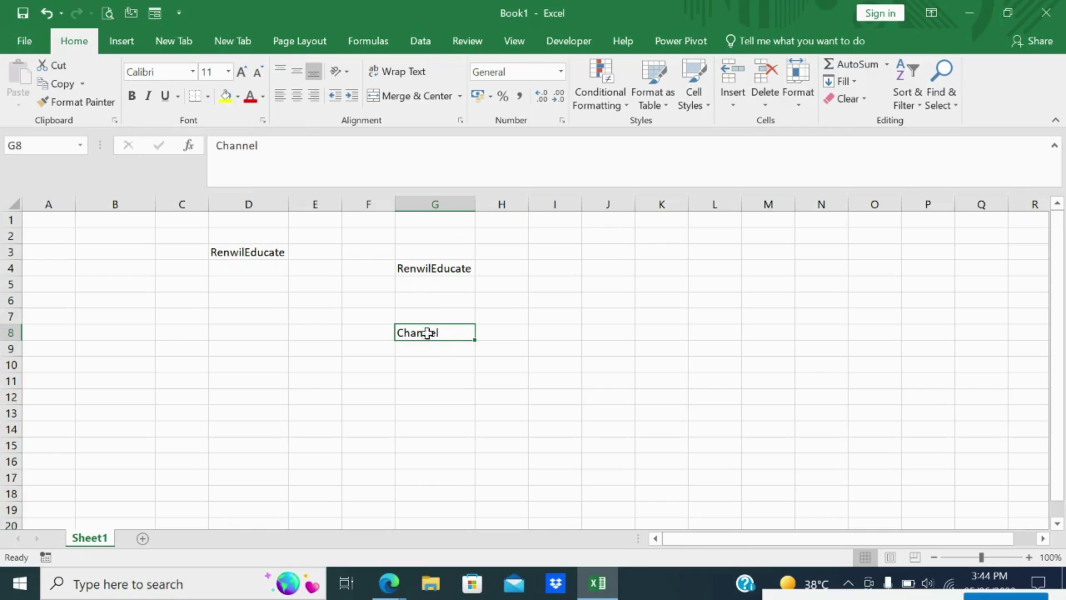
Change the font of the text in G8 to Arial Rounded MT Bold.
left_click(192, 73)
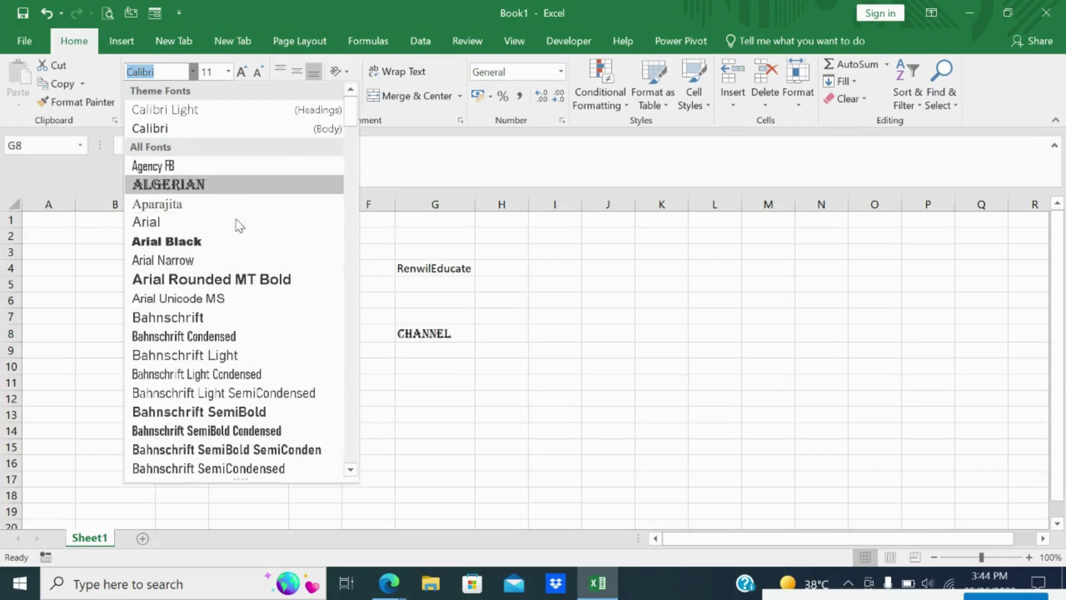
left_click(228, 276)
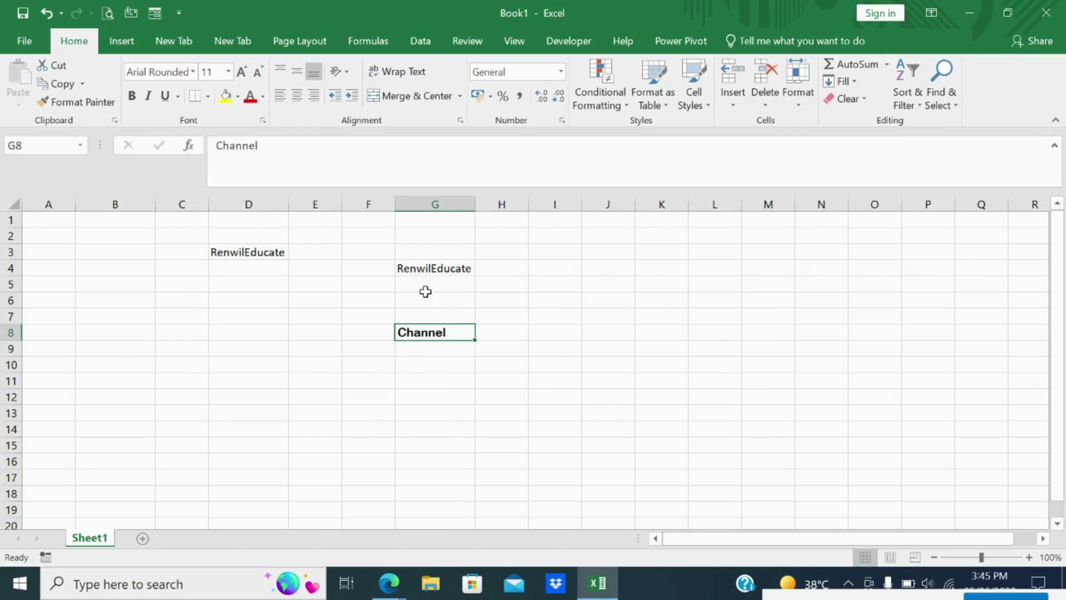
left_click(430, 262)
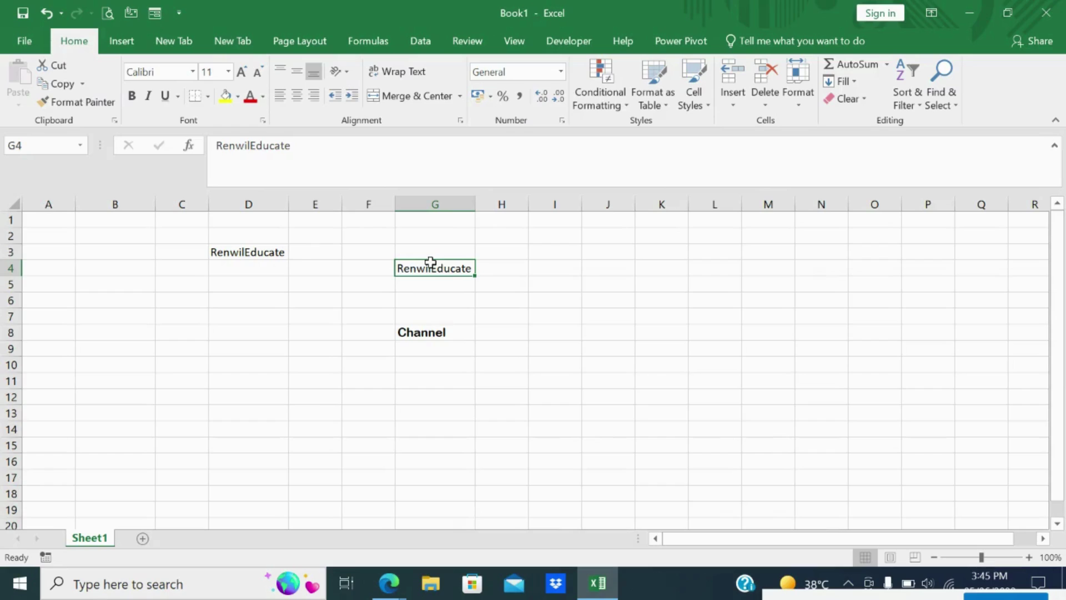
Make the text in G4 bold, italic and underlined.
left_click(134, 96)
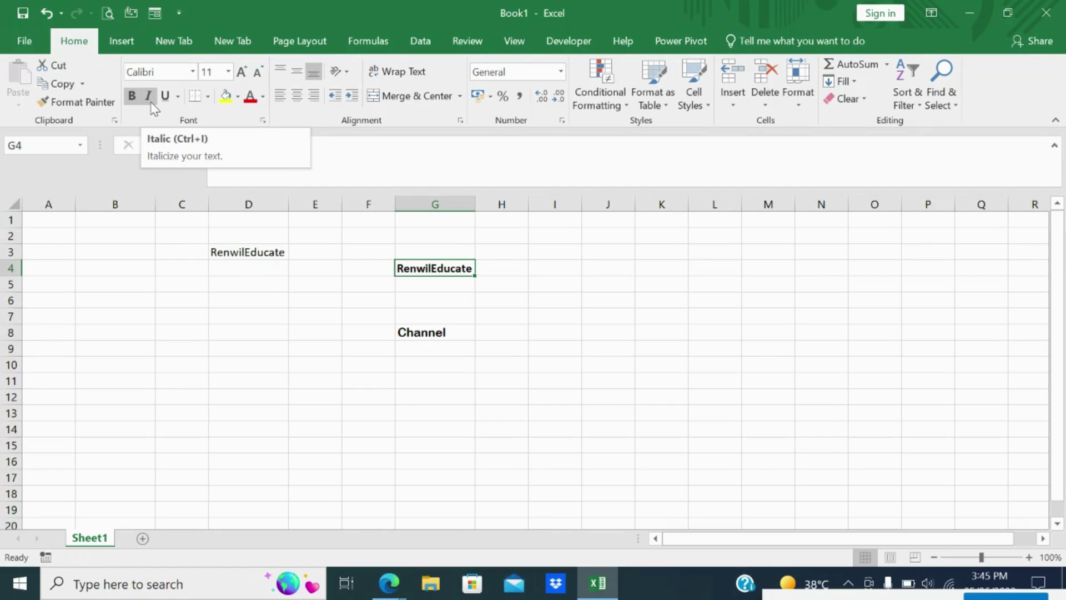
left_click(149, 97)
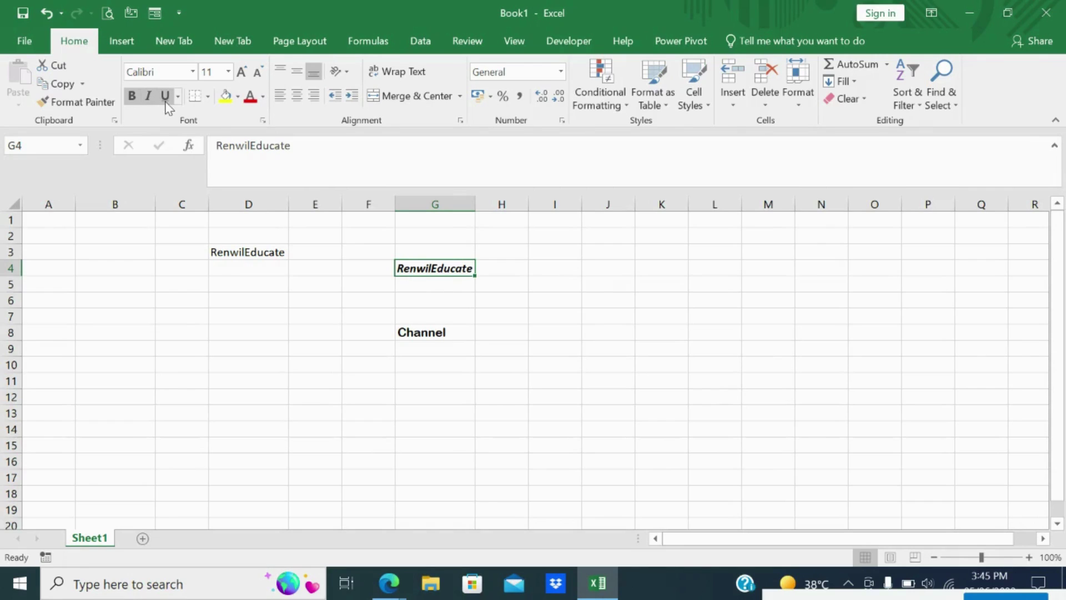
left_click(166, 96)
left_click(486, 313)
left_click(450, 271)
left_click(470, 305)
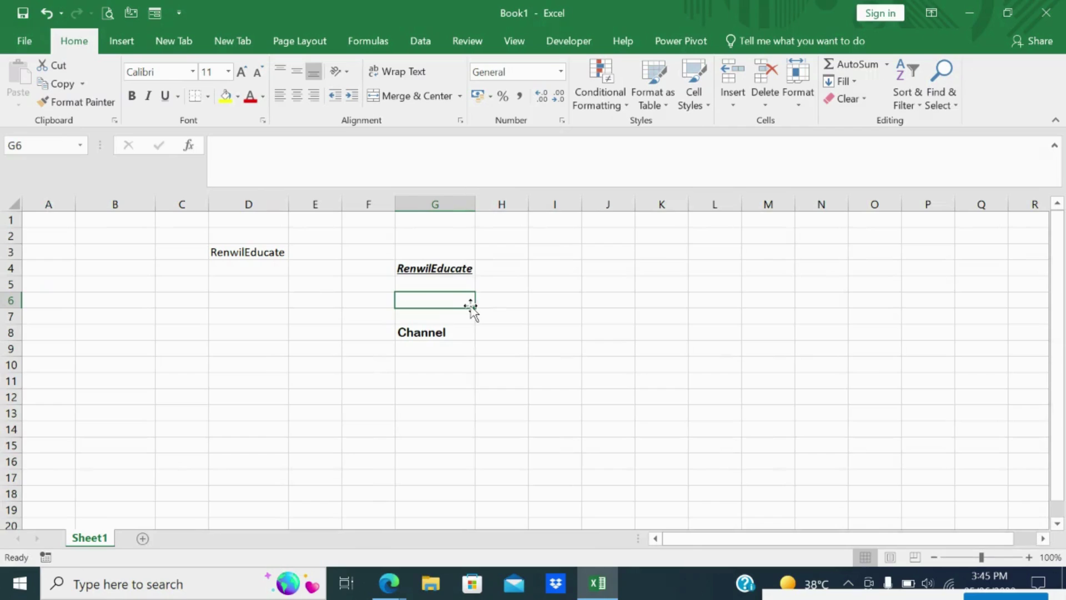
Set the font size of G4 to 72 and autofit the width of column G to the text.
left_click(435, 268)
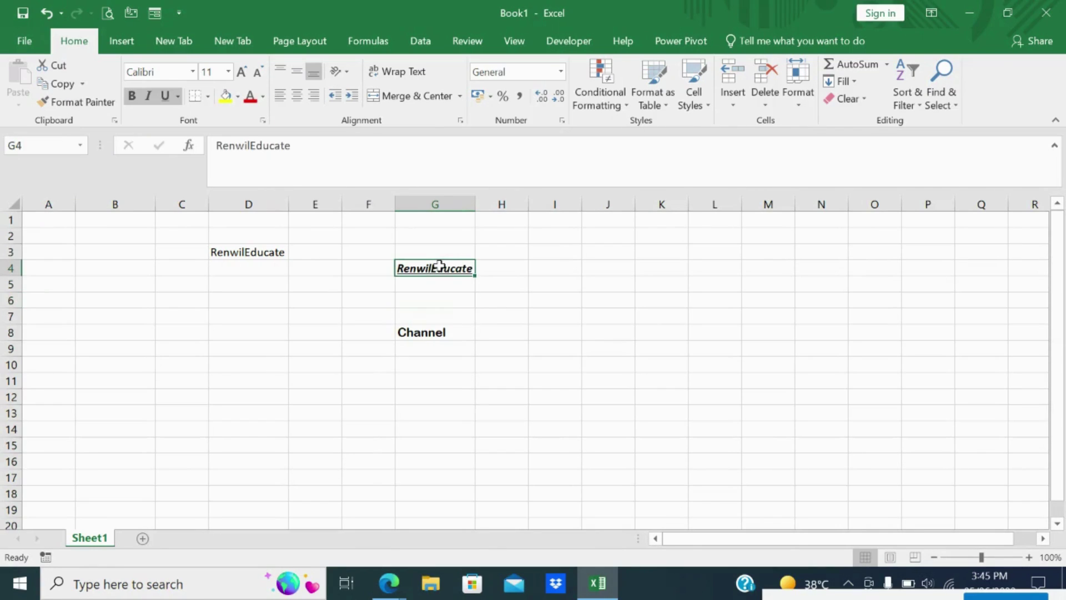
left_click(228, 72)
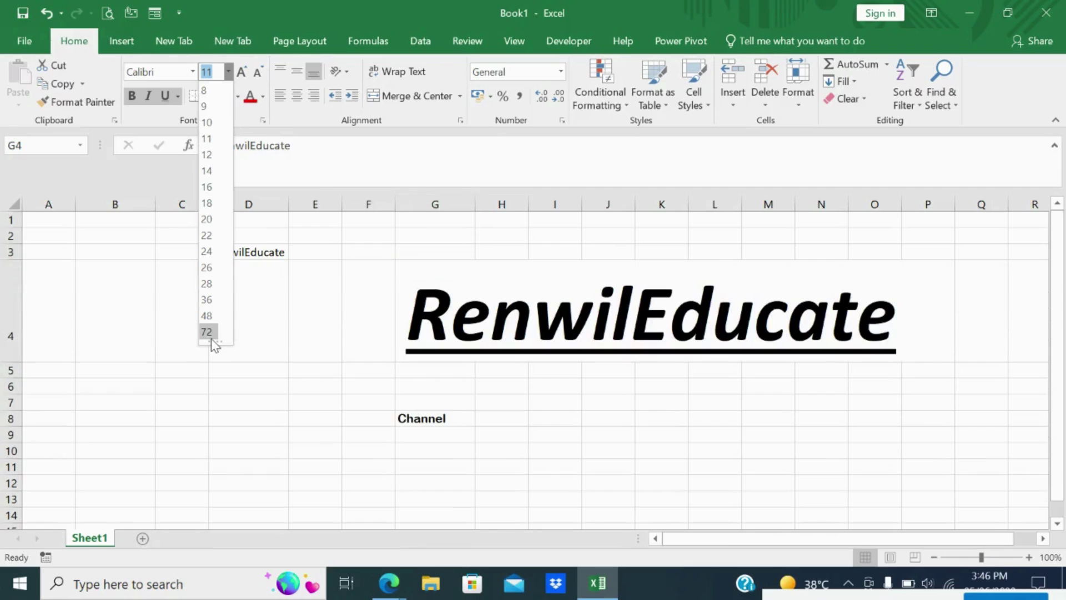
left_click(207, 332)
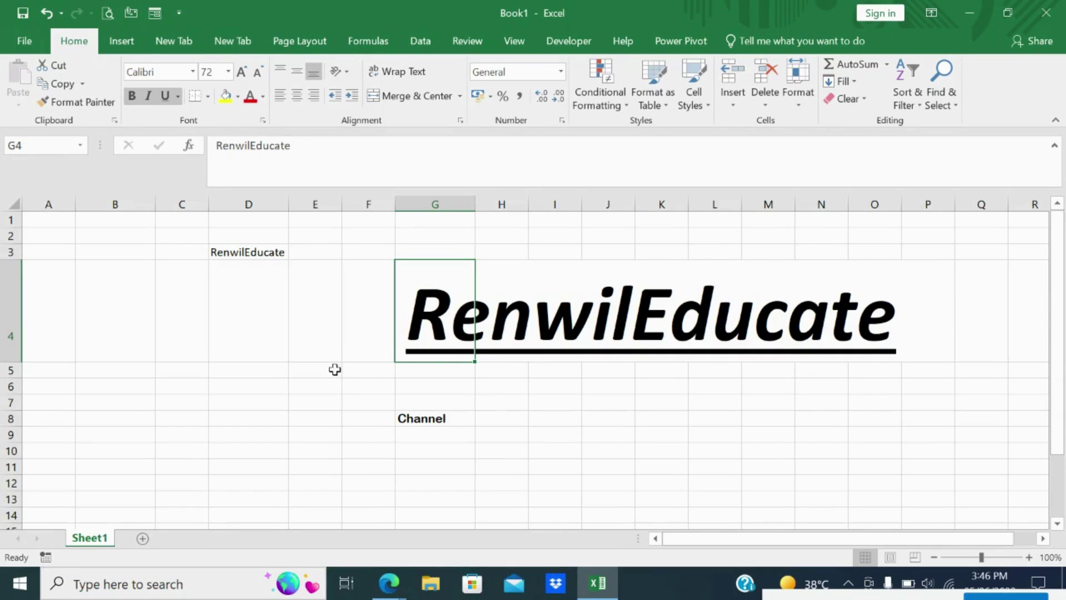
double_click(472, 204)
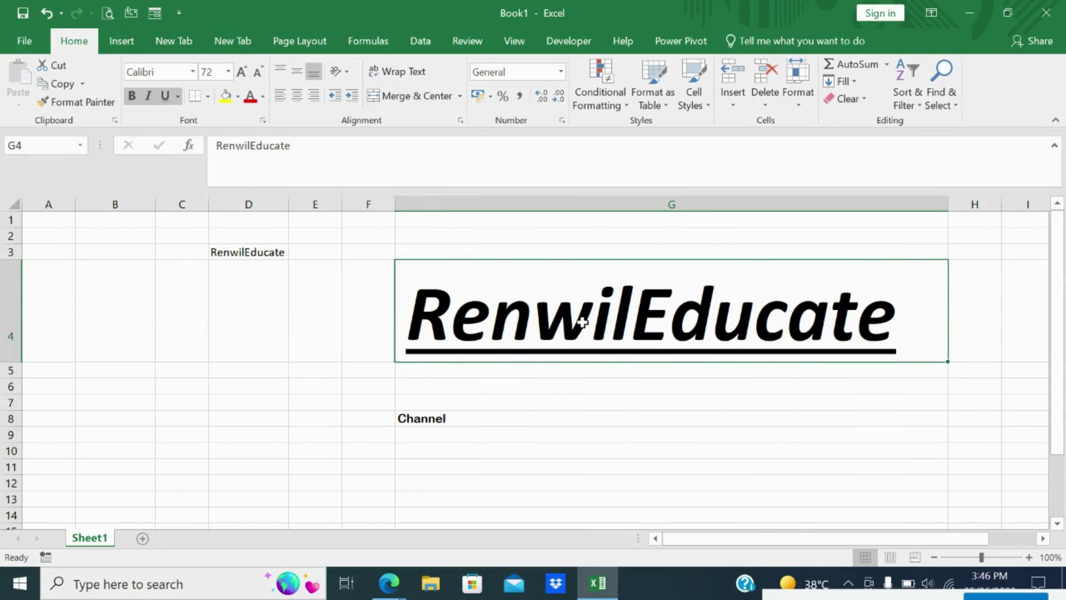
left_click(686, 467)
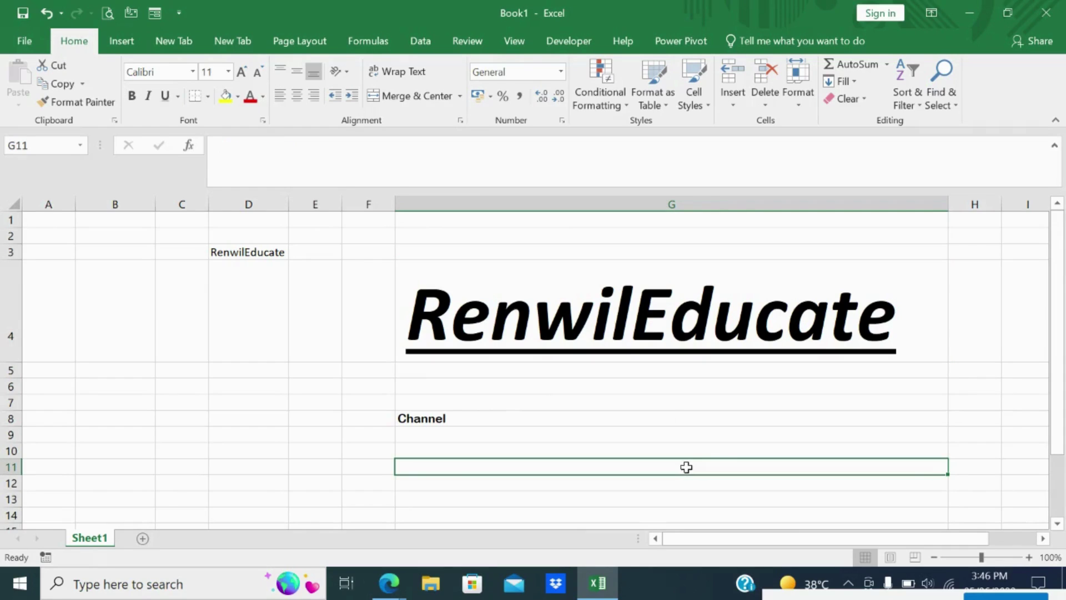
Draw a double-line border along the top edge of cell G4 and leave border drawing mode.
left_click(632, 317)
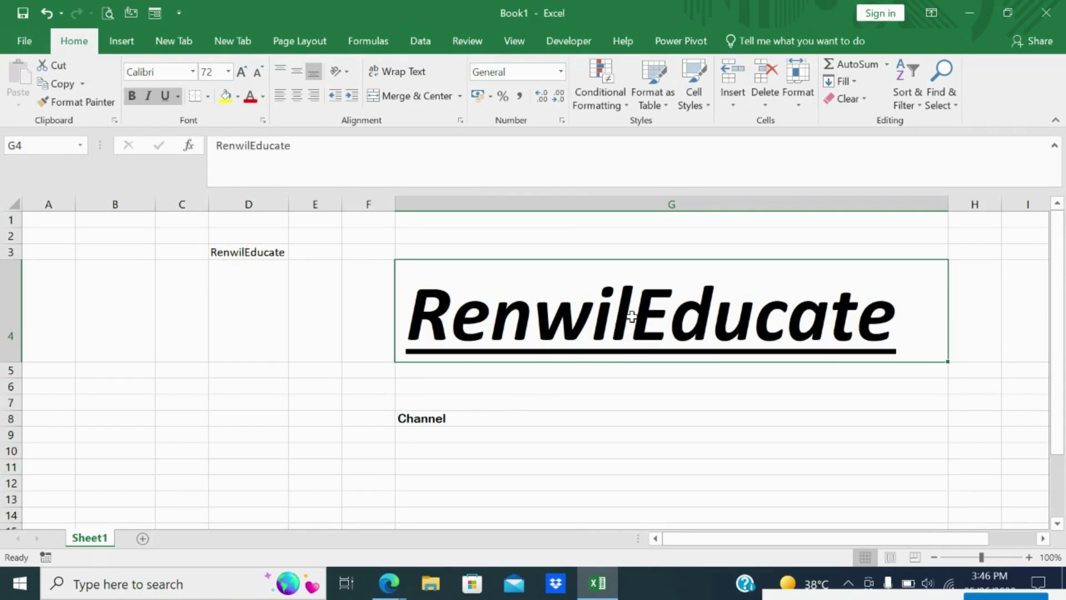
left_click(209, 96)
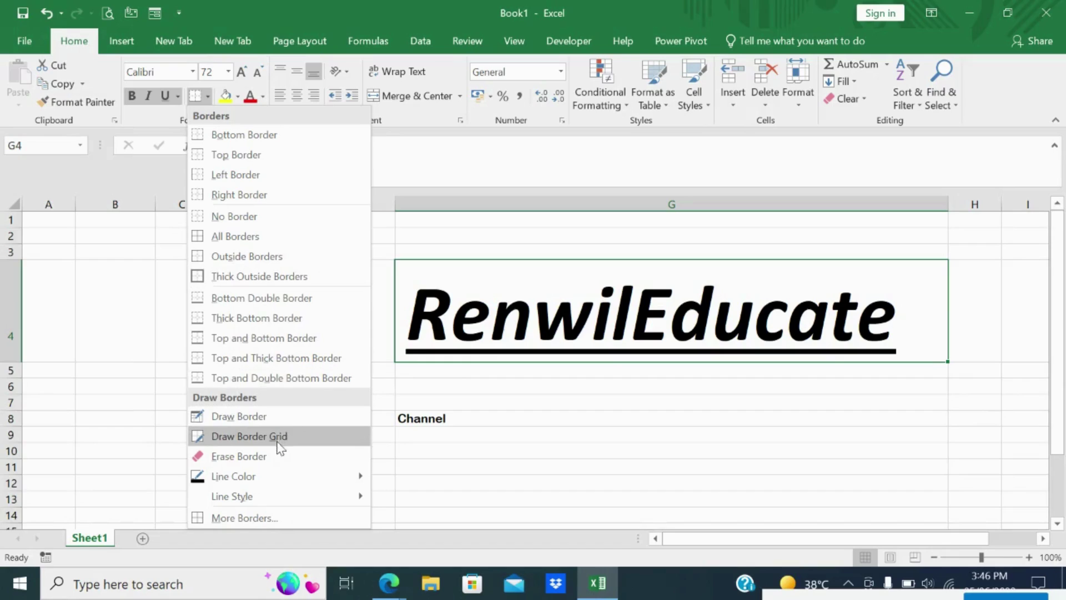
mouse_move(255, 481)
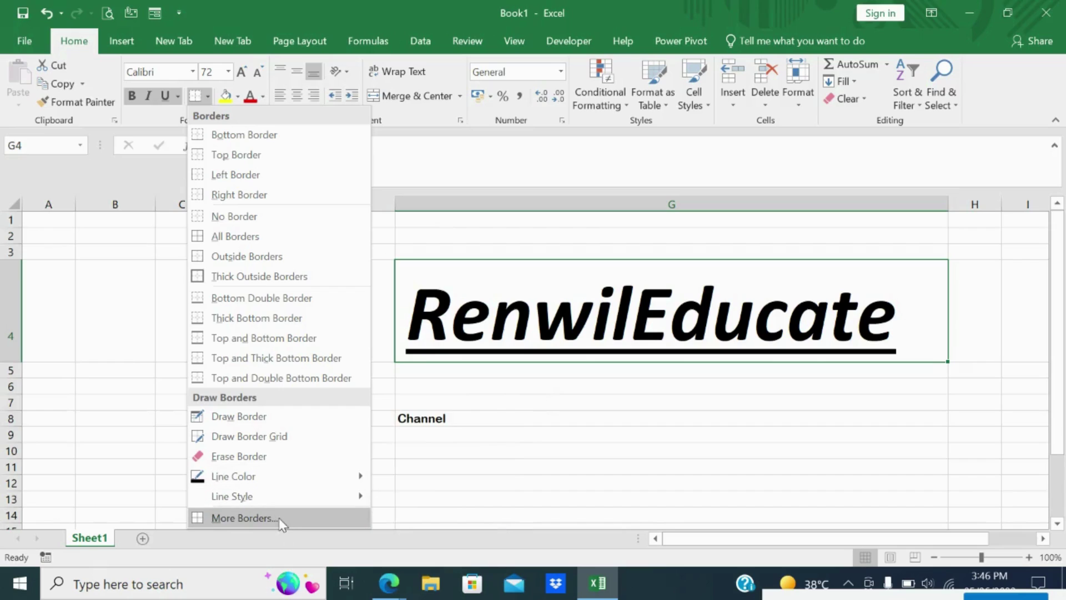
mouse_move(300, 503)
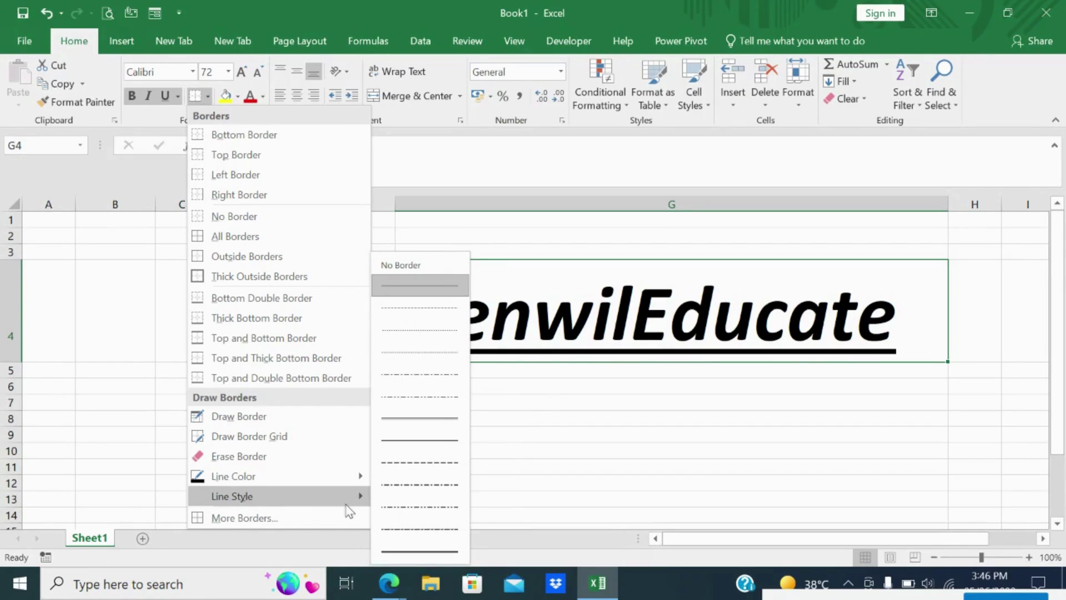
left_click(450, 423)
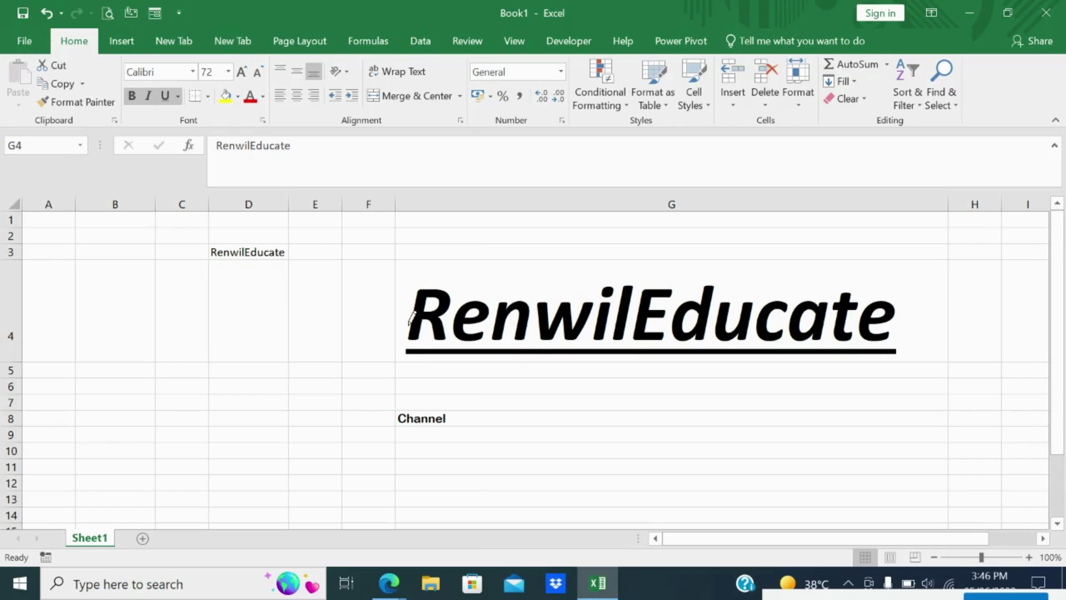
left_click(460, 258)
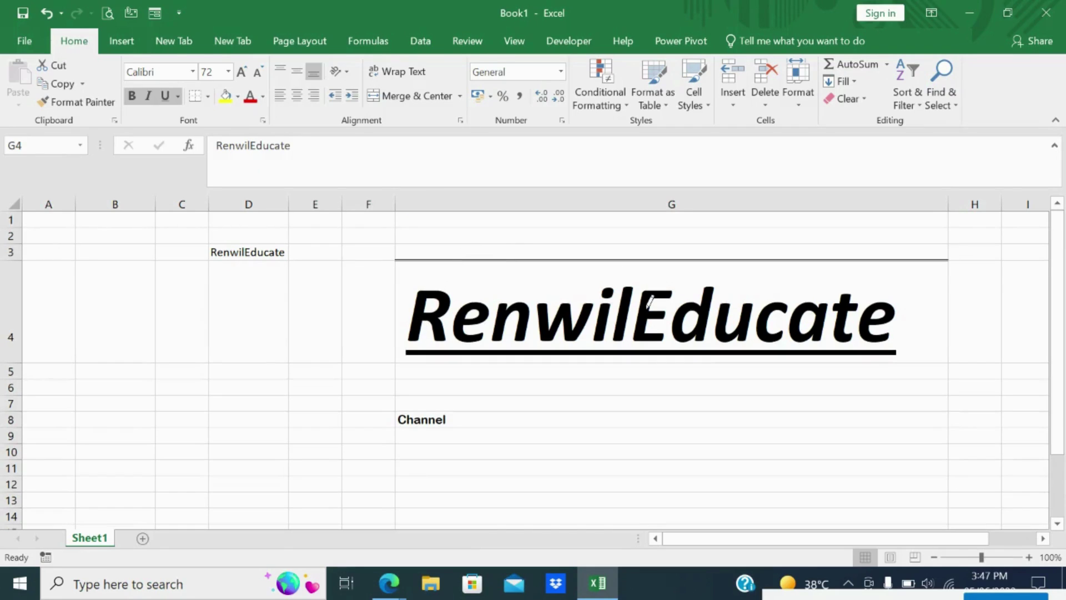
key("Escape")
left_click(661, 385)
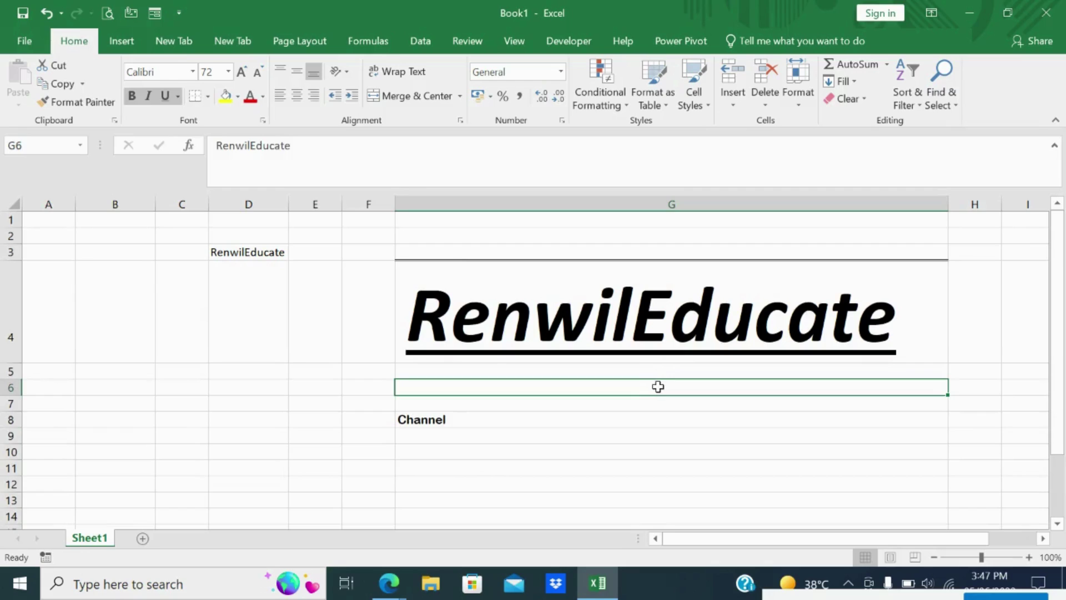
left_click(614, 272)
left_click(544, 407)
left_click(526, 328)
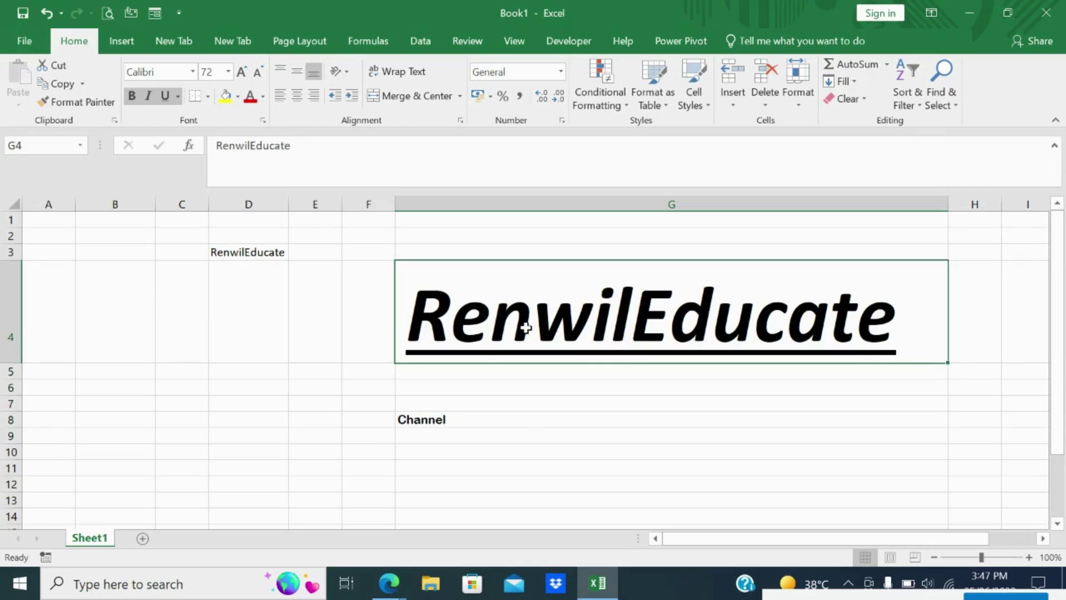
left_click(559, 434)
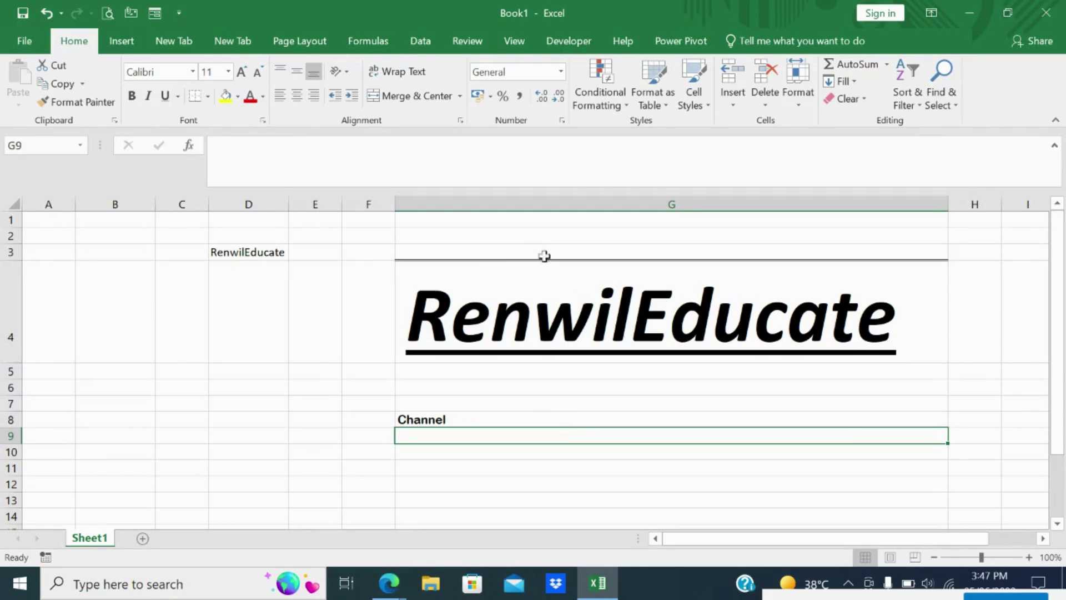
Set the border line colour to red and draw it on all four edges of cell G4.
left_click(518, 327)
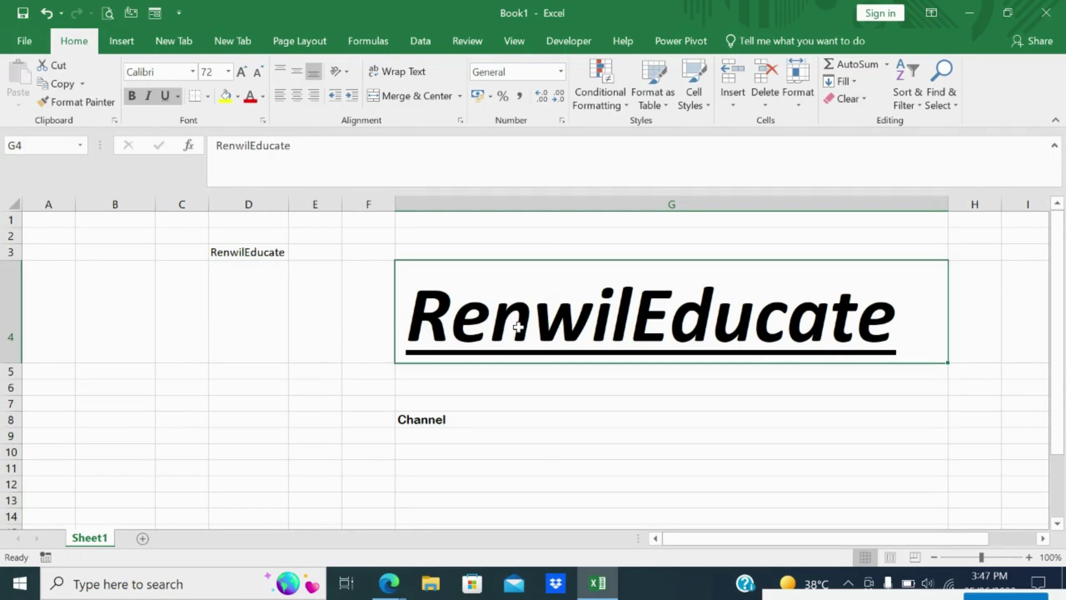
left_click(208, 96)
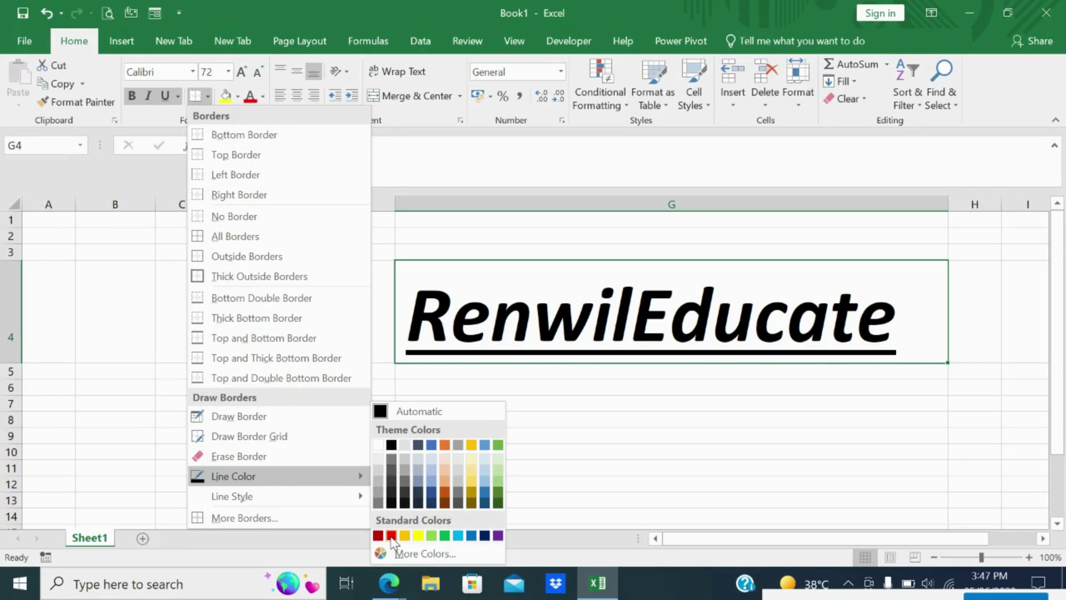
left_click(377, 536)
left_click(394, 333)
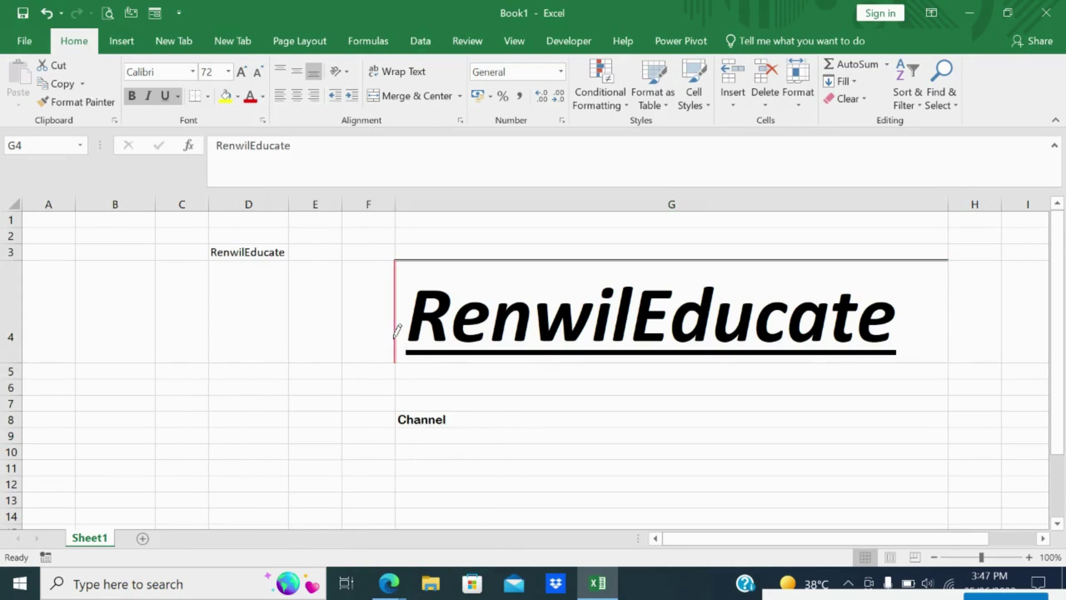
left_click(496, 356)
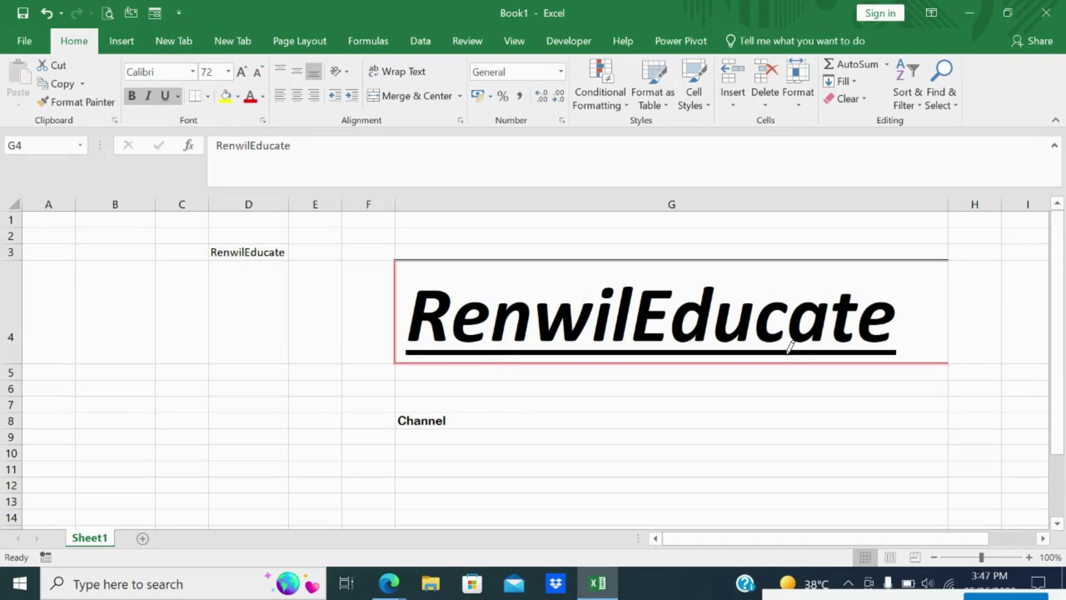
left_click(948, 316)
left_click(889, 259)
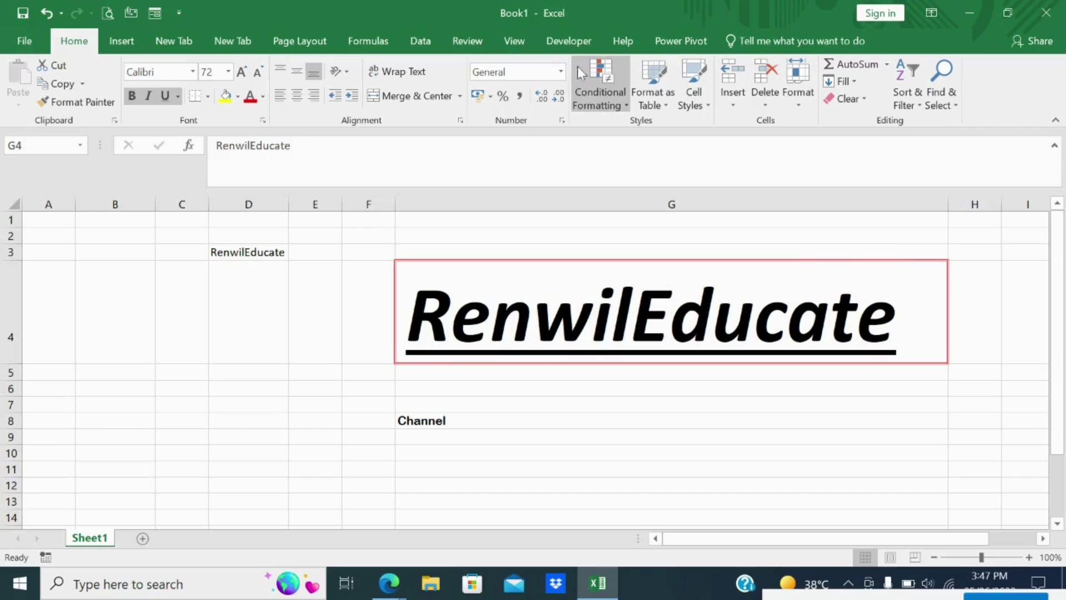
Fill cell G4 with black and set its font colour to white.
left_click(237, 97)
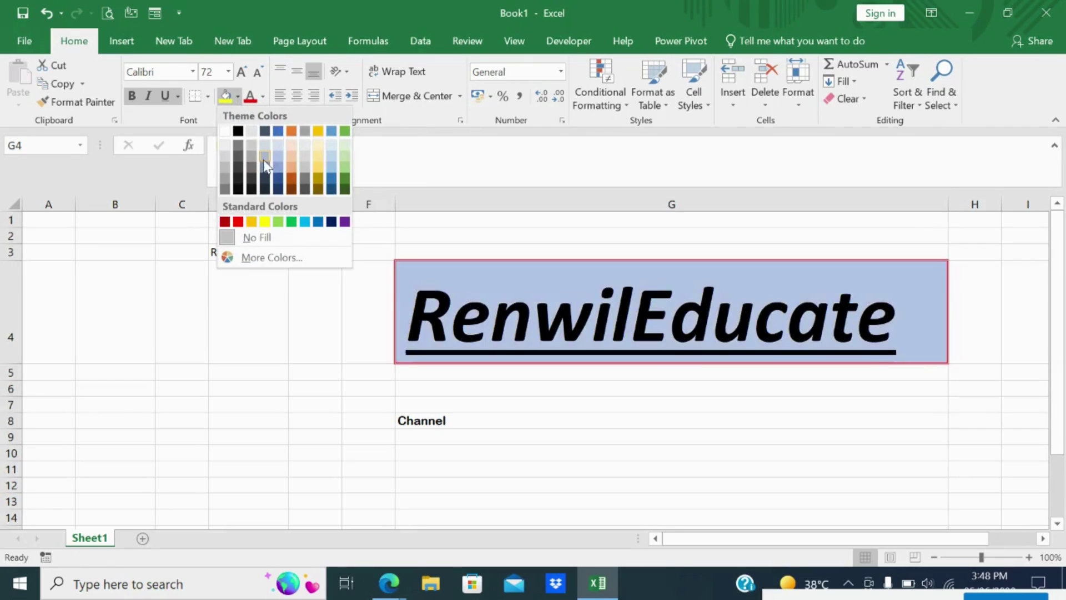
left_click(237, 131)
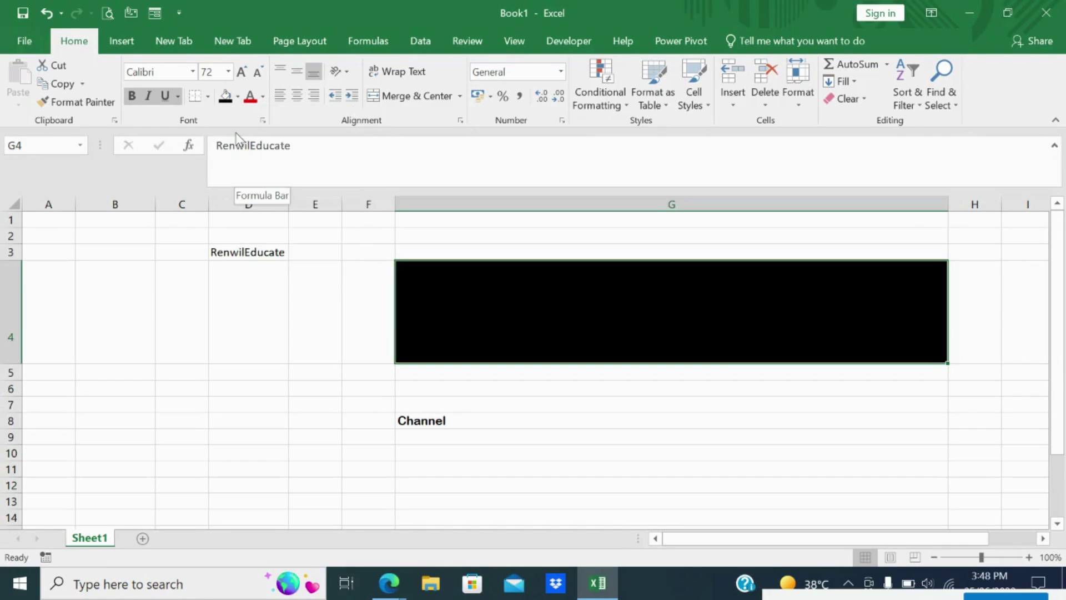
left_click(263, 96)
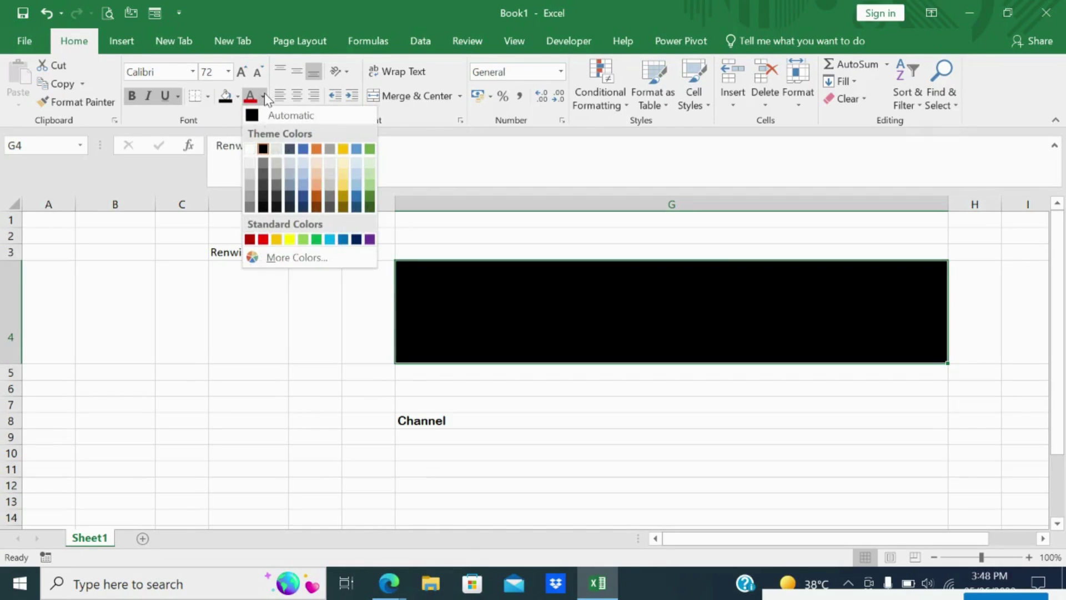
left_click(250, 149)
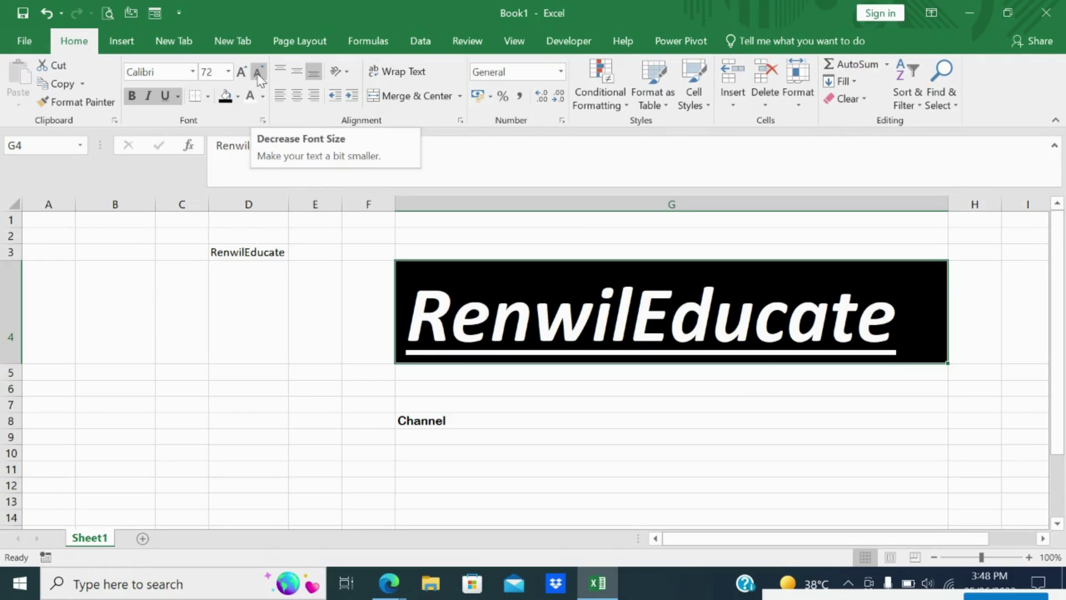
left_click(228, 72)
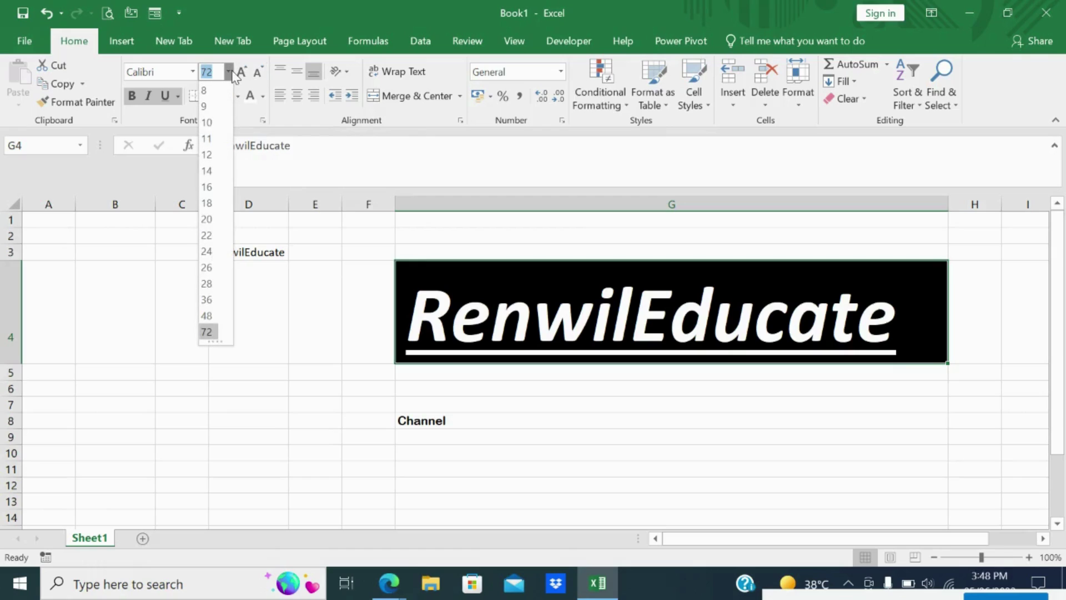
left_click(326, 336)
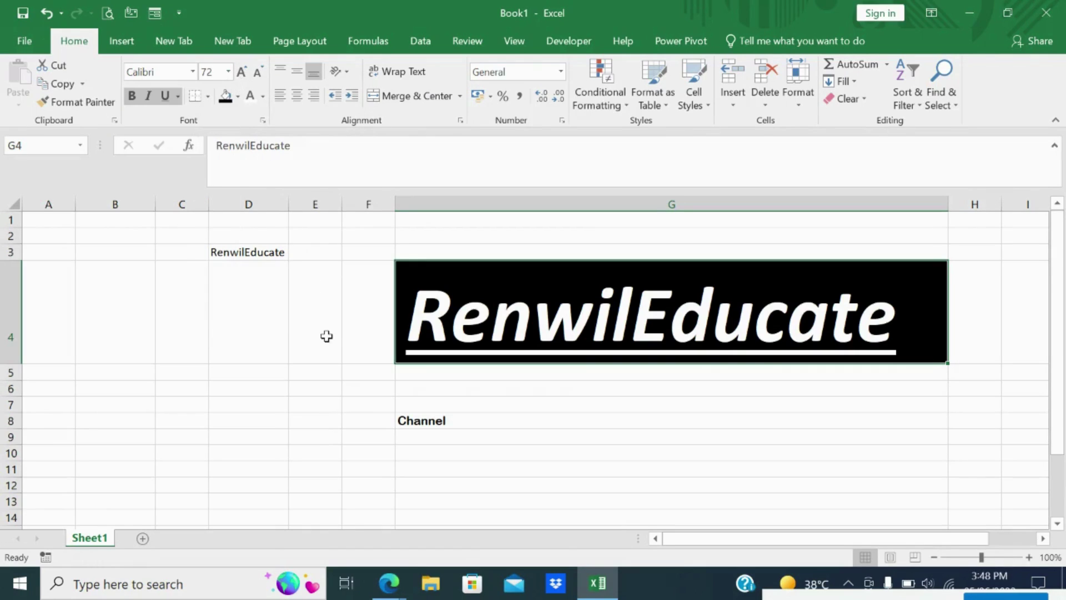